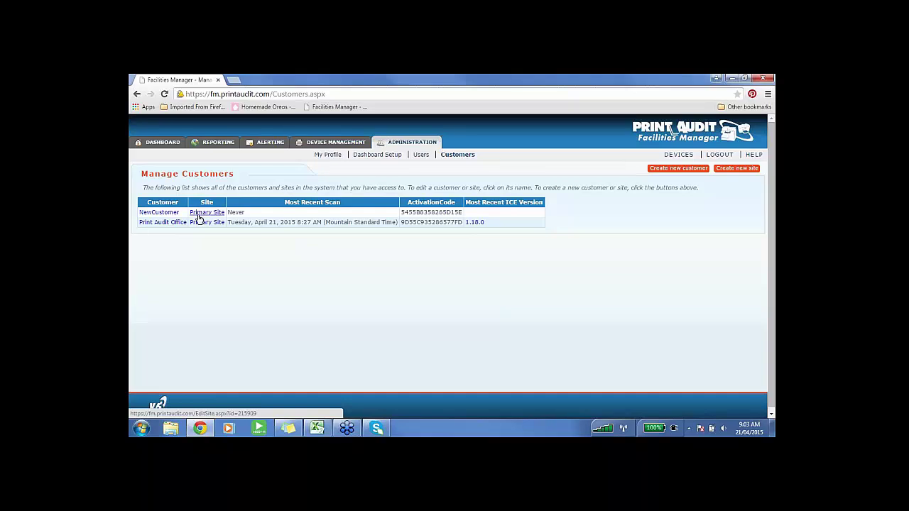
Open NewCustomer's Primary Site and display the Scan Settings in its Information Collection Engine settings.
left_click(199, 214)
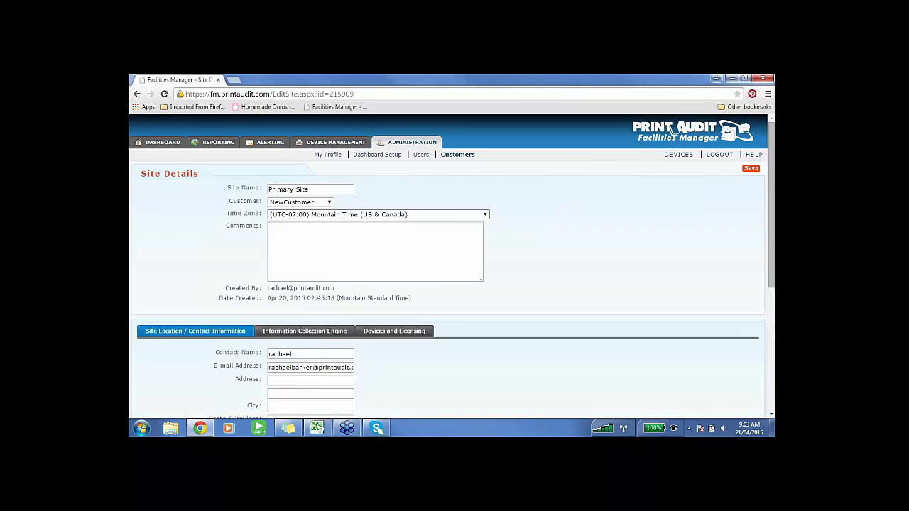
scroll(497, 227, "down", 3)
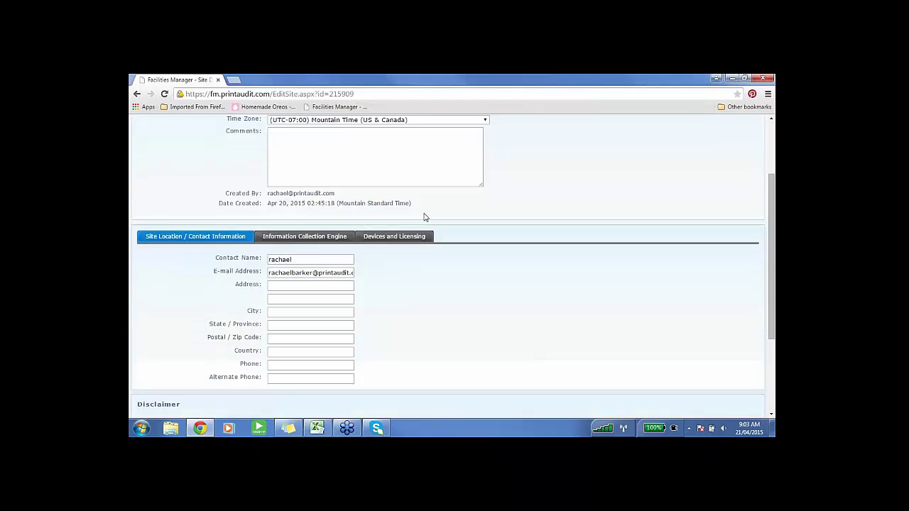
left_click(331, 238)
scroll(468, 225, "down", 5)
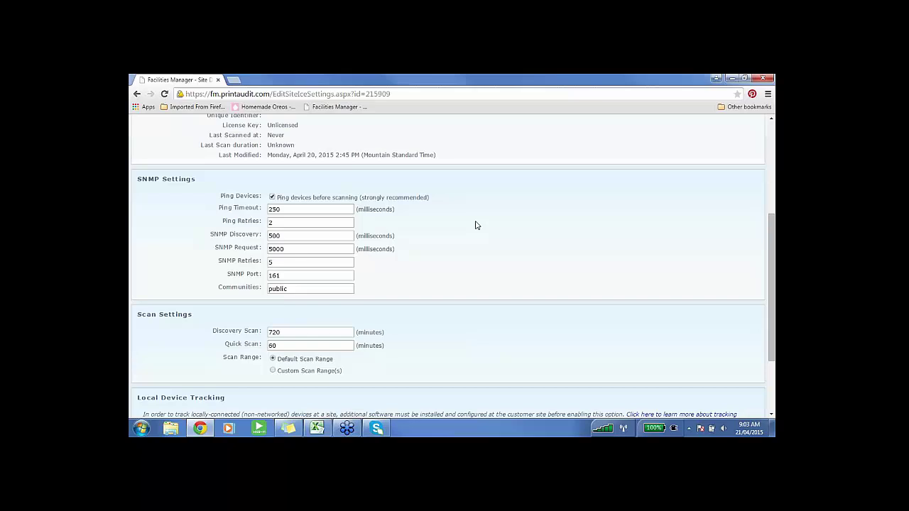
scroll(477, 225, "down", 3)
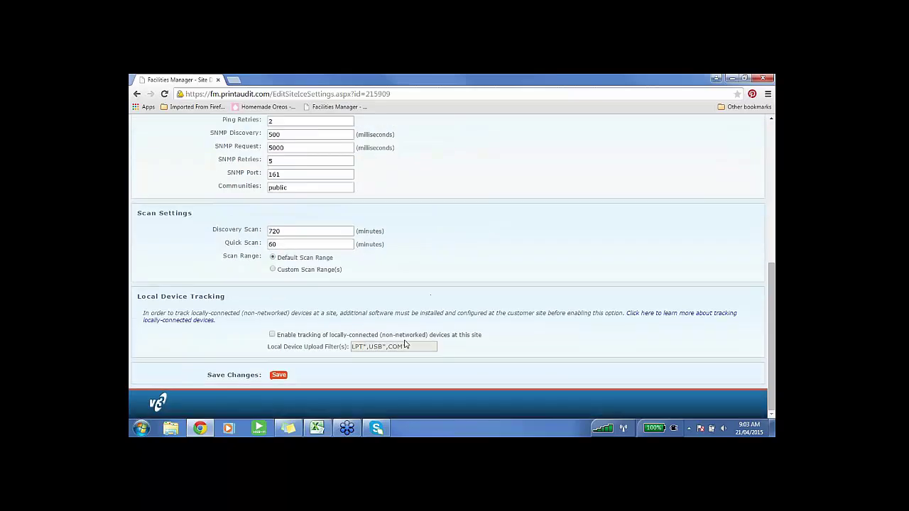
Review the Example 1 sheet of Scan Ranges Examples.xlsx in Excel and return to Facilities Manager in Chrome.
left_click(313, 432)
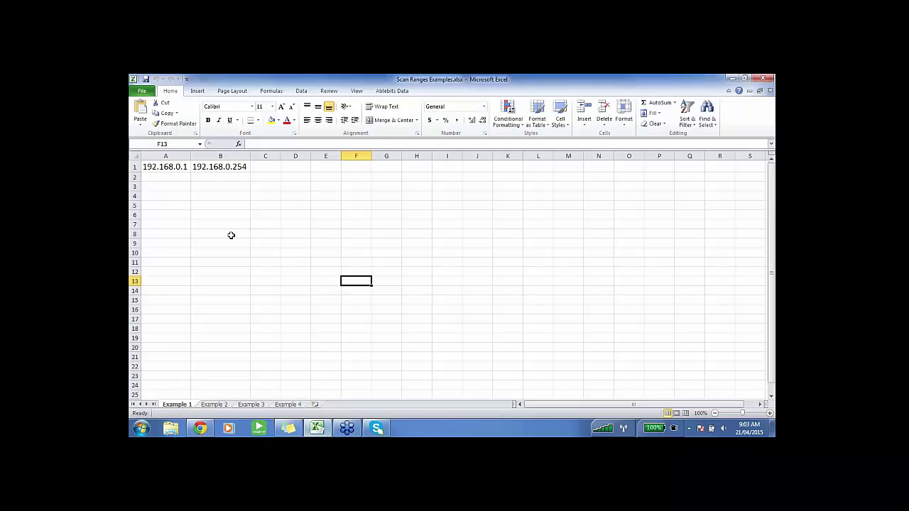
left_click(231, 226)
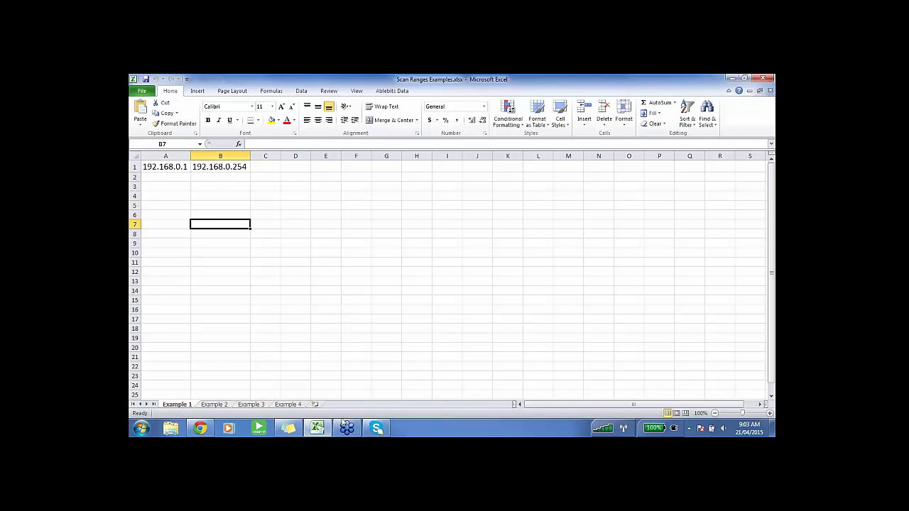
left_click(201, 429)
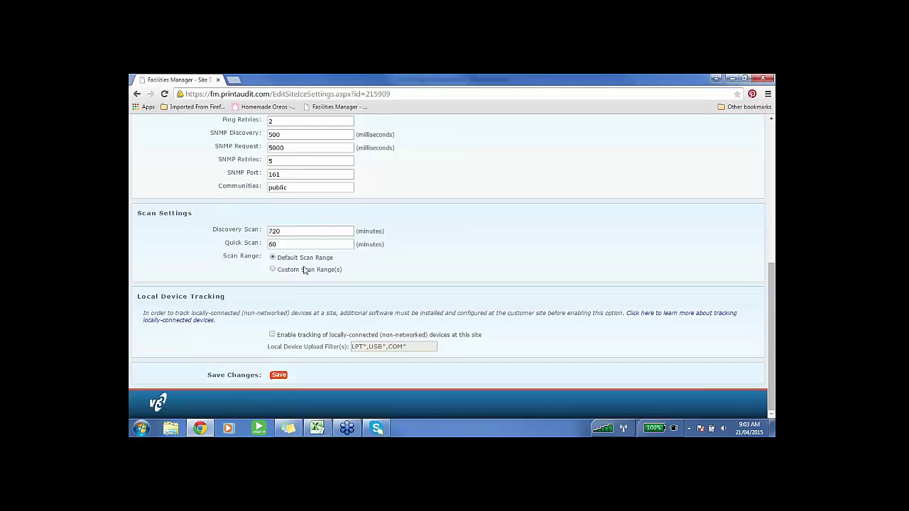
Enable custom scan ranges and add a simple range from 192.168.0.1 to 192.168.0.254 with subnet mask 255.255.255.0.
left_click(272, 270)
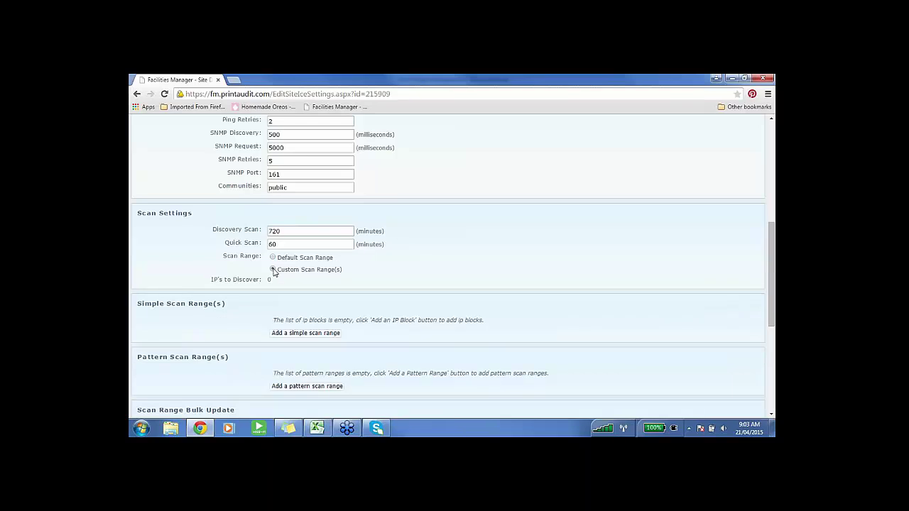
scroll(422, 242, "down", 2)
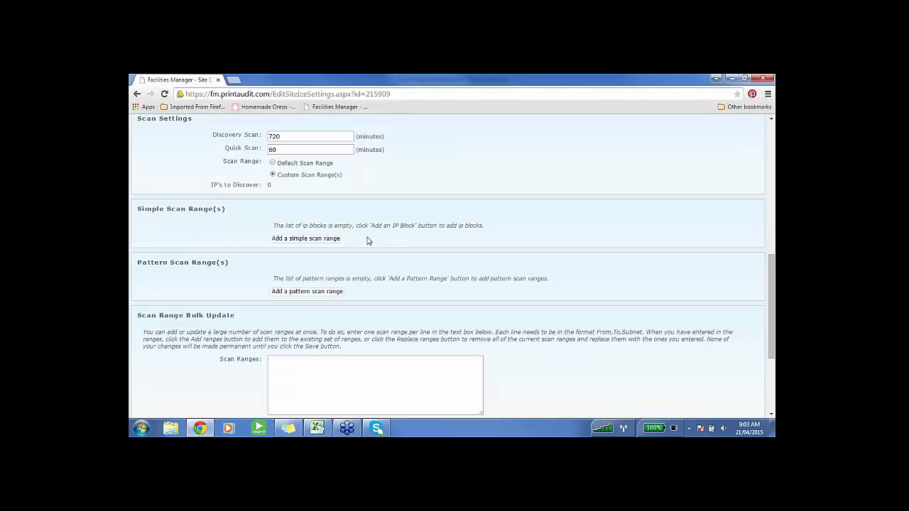
left_click(323, 238)
left_click(312, 239)
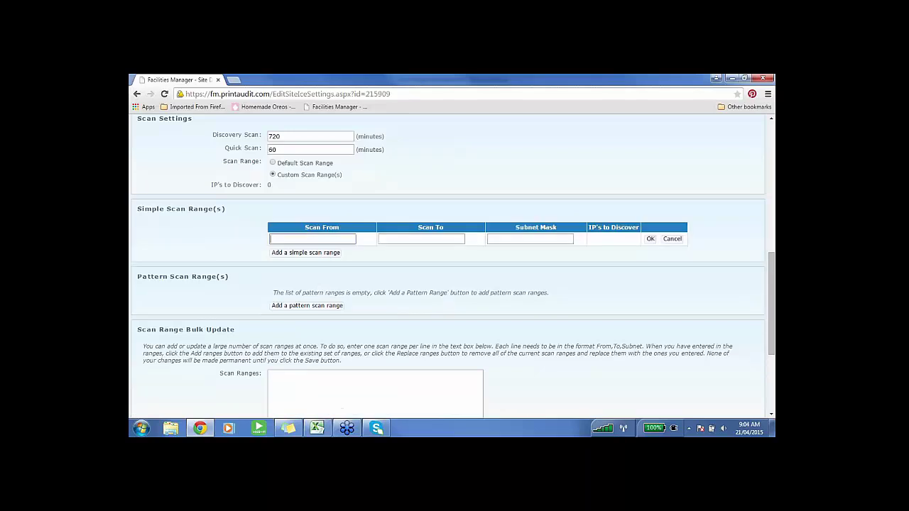
key("Down")
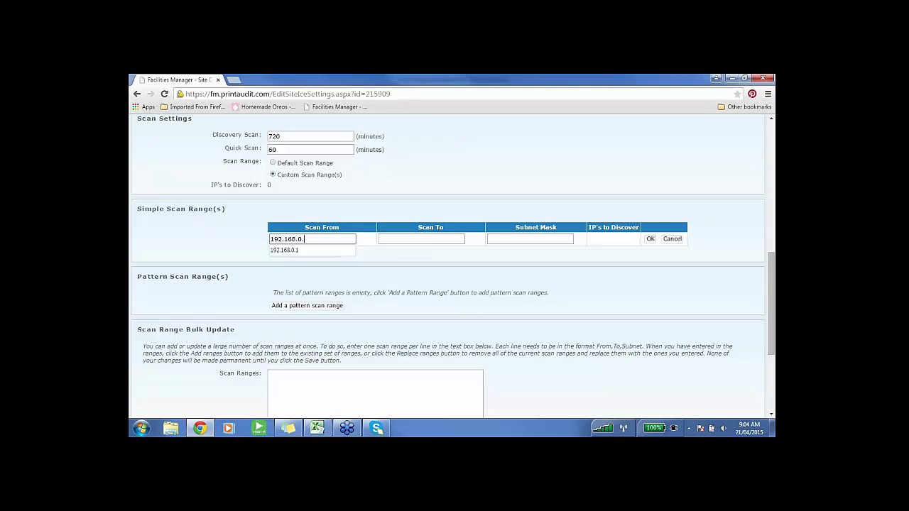
left_click(407, 237)
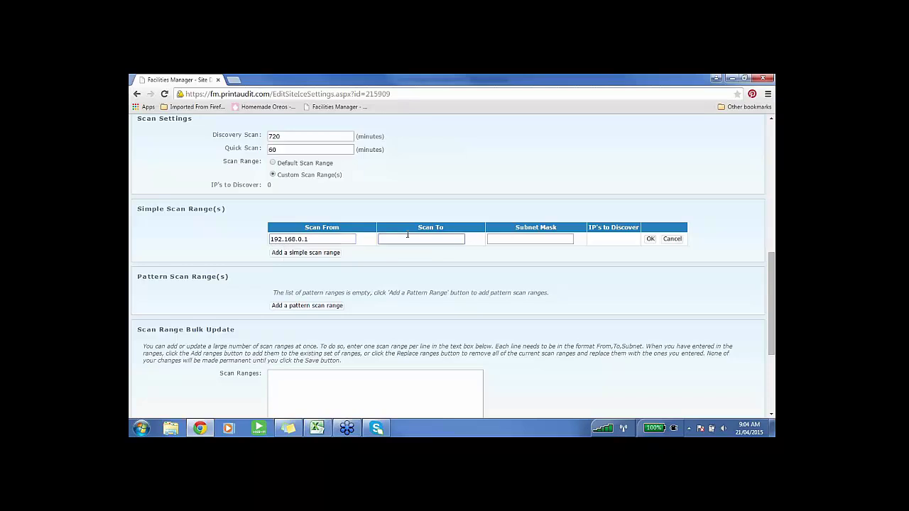
type("192.168.0.254")
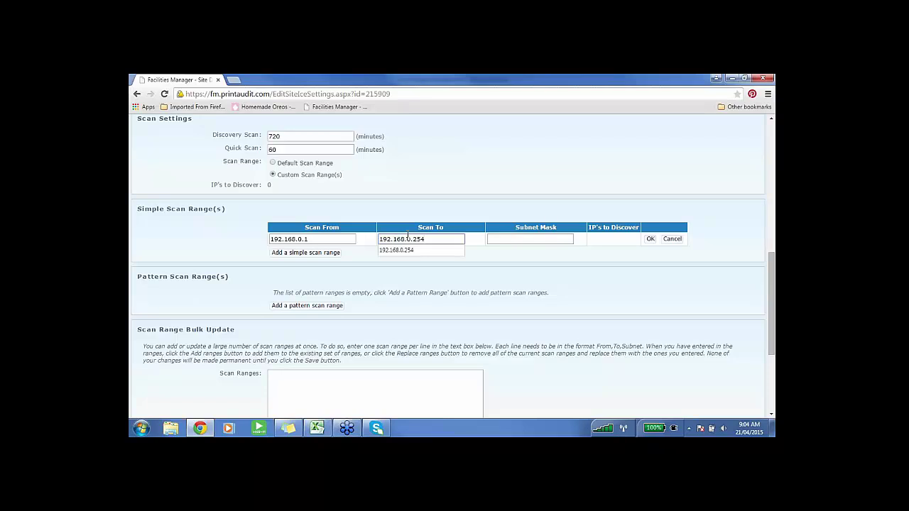
key("Tab")
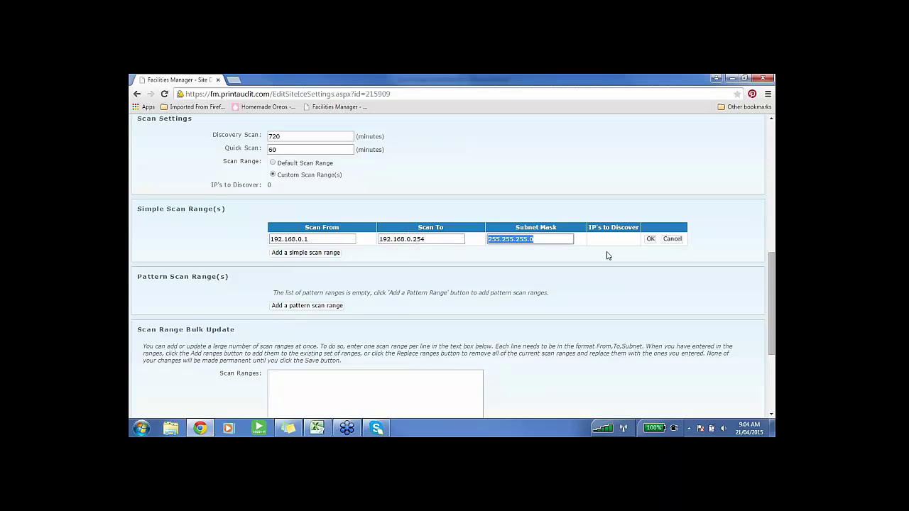
left_click(651, 240)
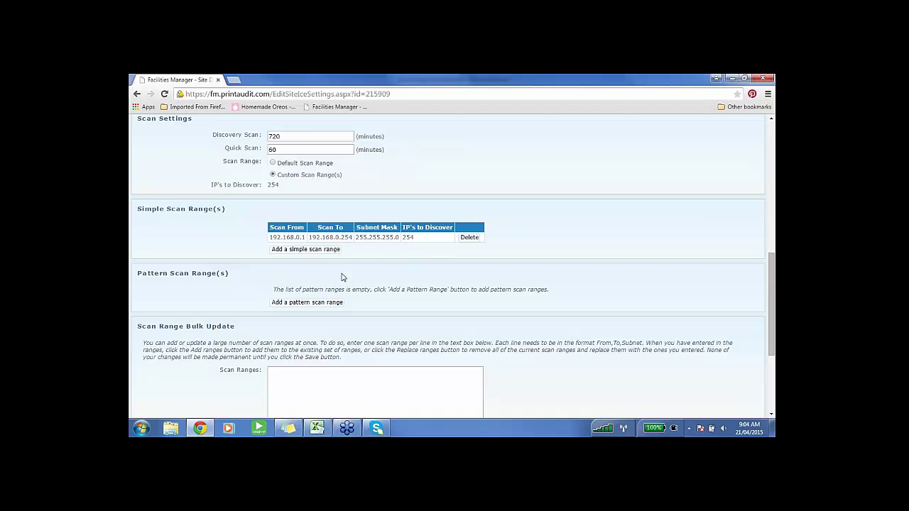
Add a pattern scan range of 192.168.0.1-254 with subnet mask 255.255.255.0.
scroll(342, 275, "down", 1)
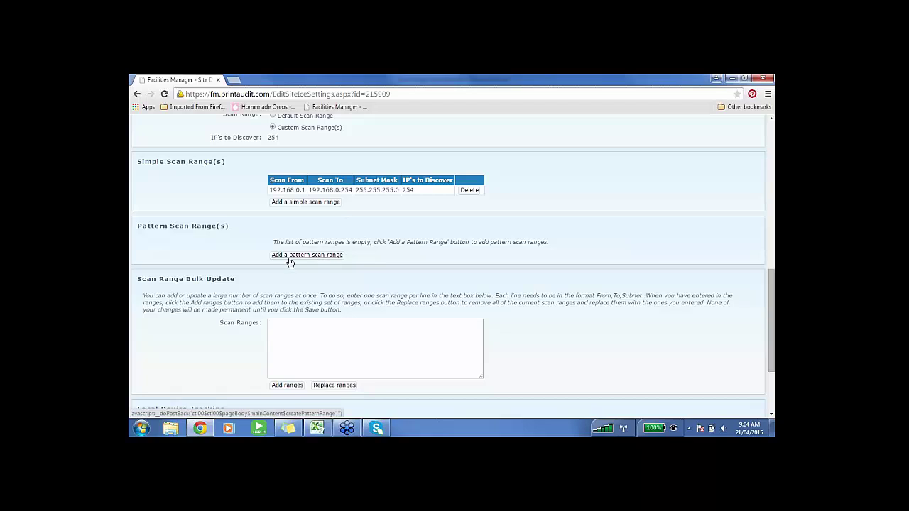
left_click(319, 255)
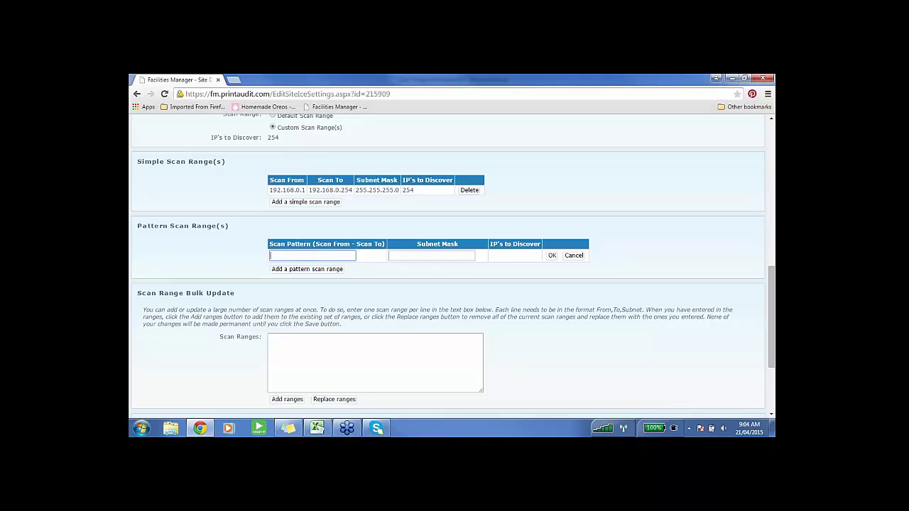
type("192.168")
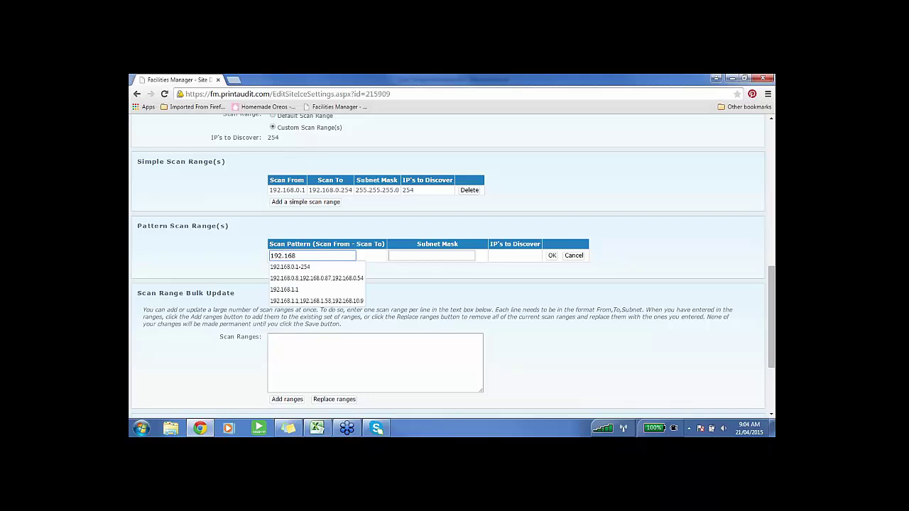
type(".0.1")
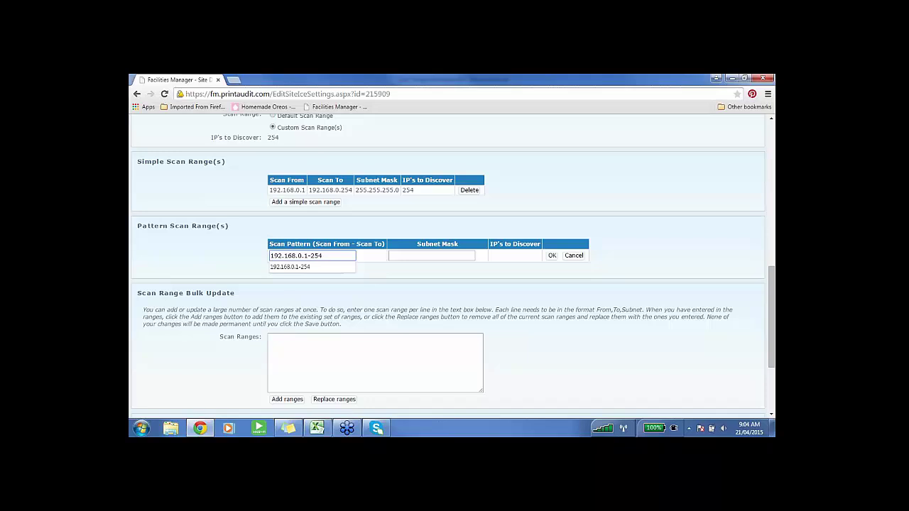
type("-254")
left_click(417, 257)
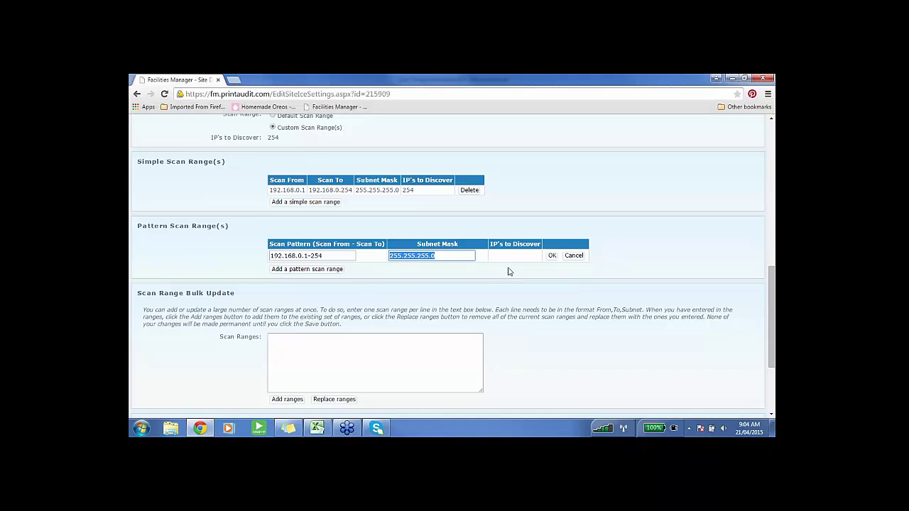
left_click(552, 256)
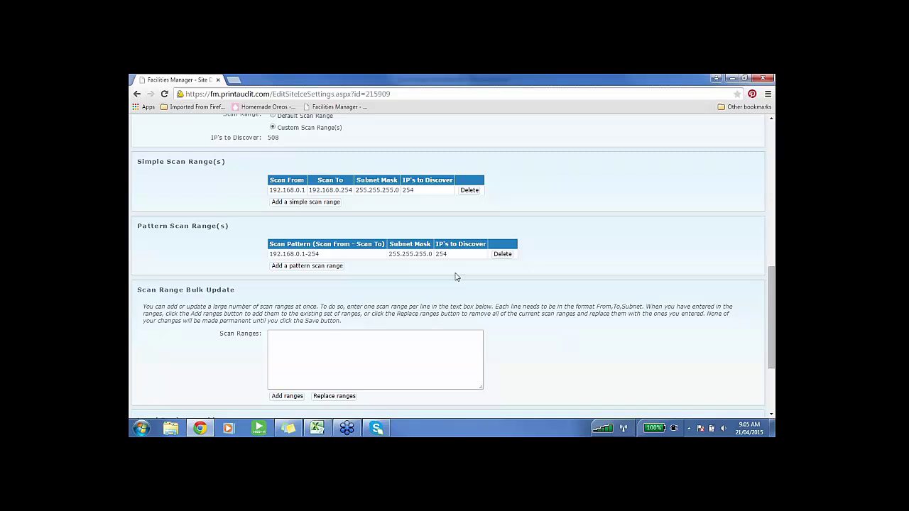
Examine the individual IP addresses on the Example 2 sheet in Excel and return to Facilities Manager in Chrome.
left_click(324, 429)
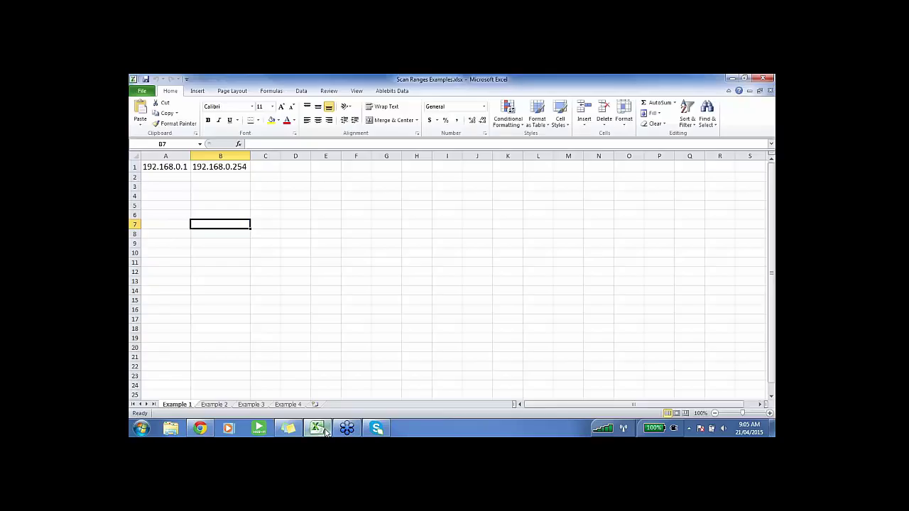
left_click(215, 404)
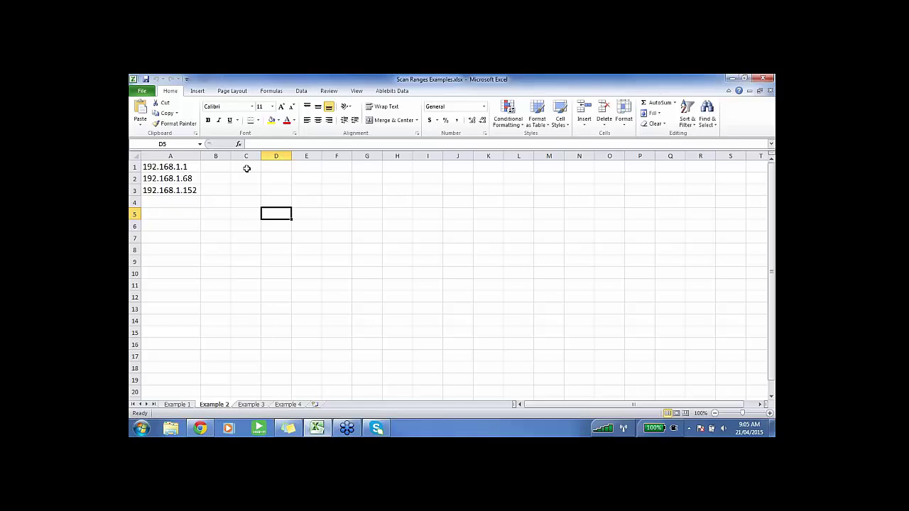
left_click(183, 166)
left_click(194, 182)
left_click(195, 193)
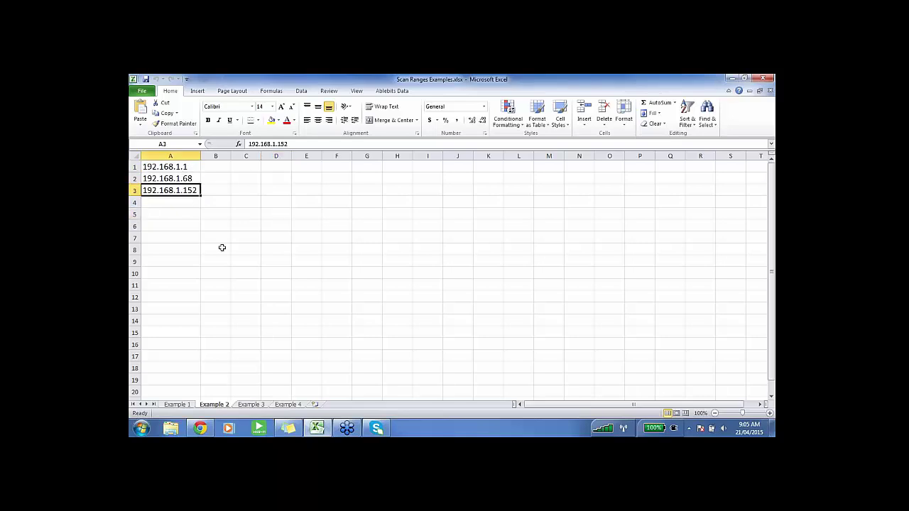
left_click(202, 431)
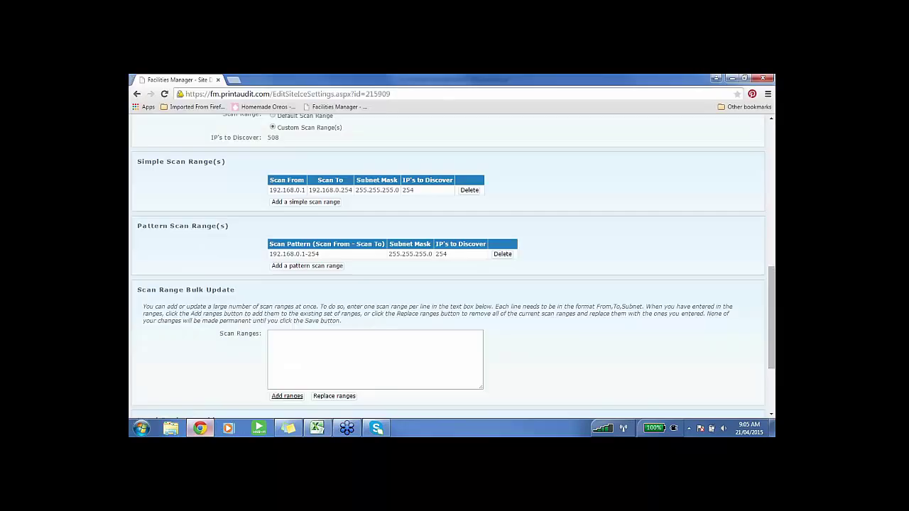
Add a second pattern scan range of 192.168.1.1 192.168.1.68 192.168.1.152 with subnet mask 255.255.255.0.
left_click(328, 266)
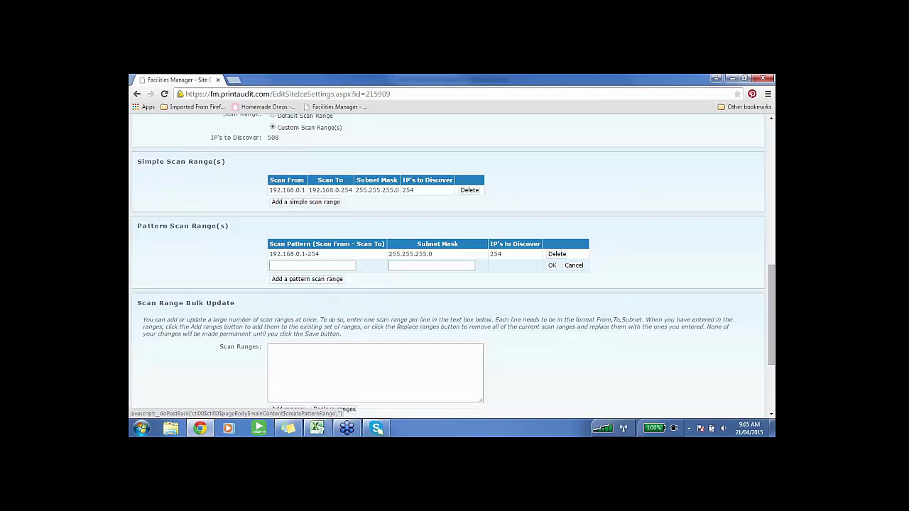
left_click(351, 264)
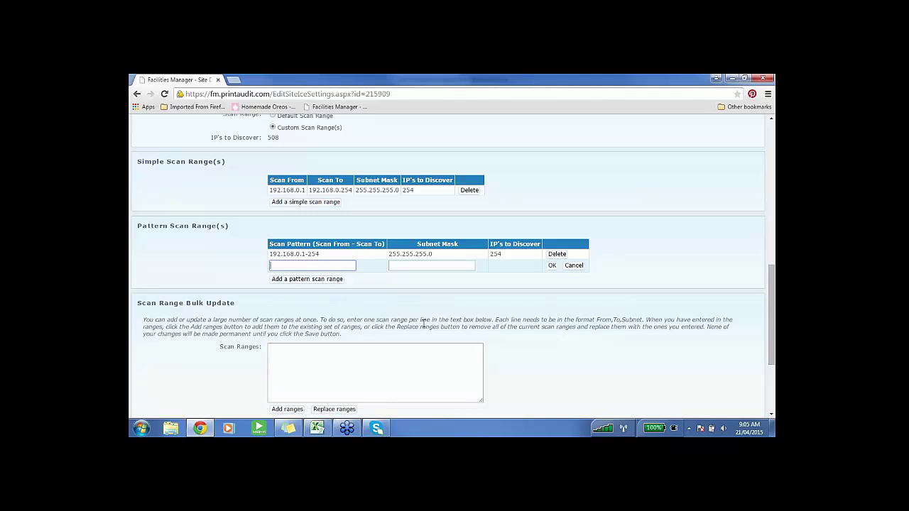
type("192.")
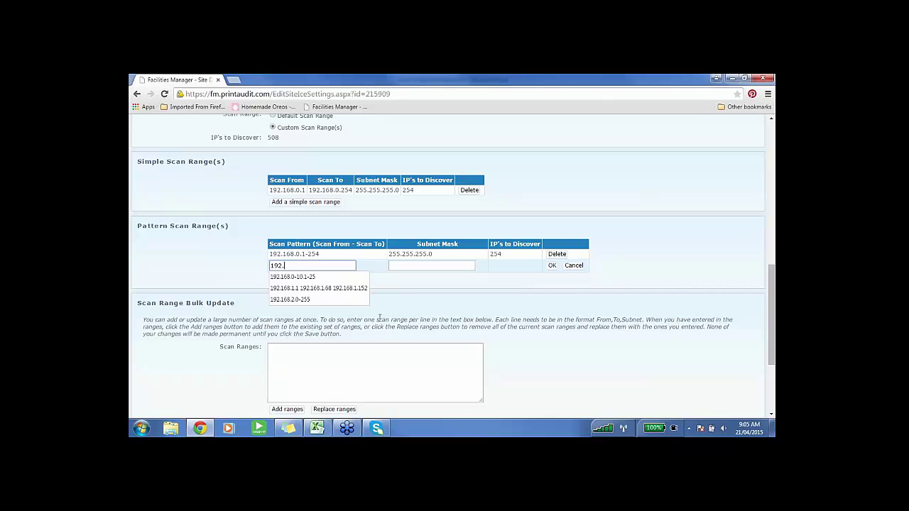
left_click(306, 288)
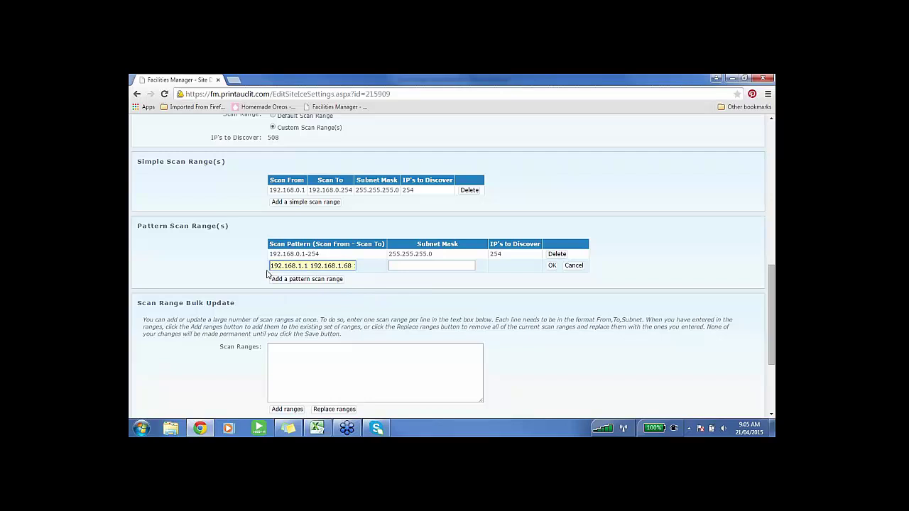
left_click(307, 264)
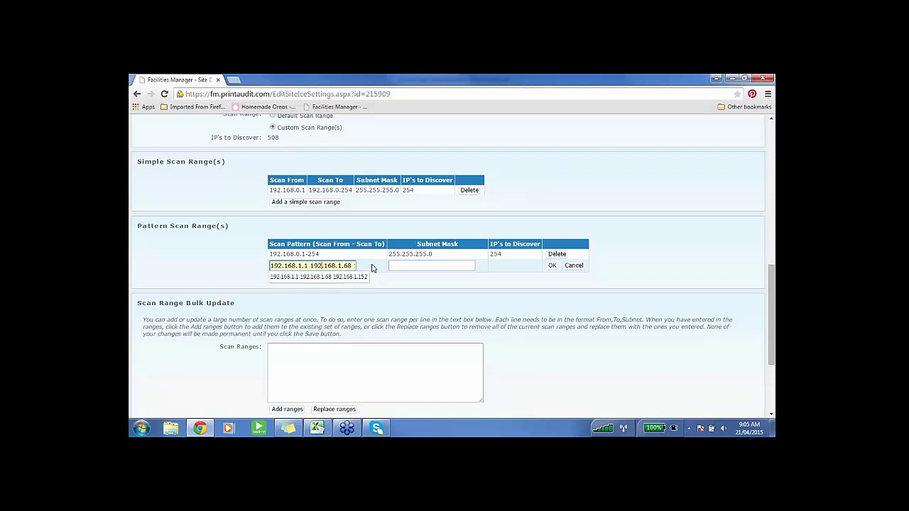
type("192.168.1")
key("Down")
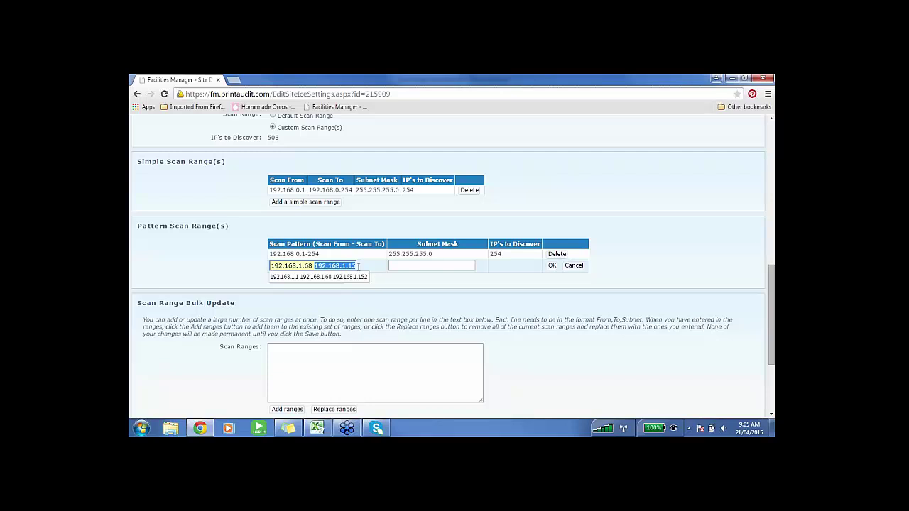
key("Tab")
left_click(441, 265)
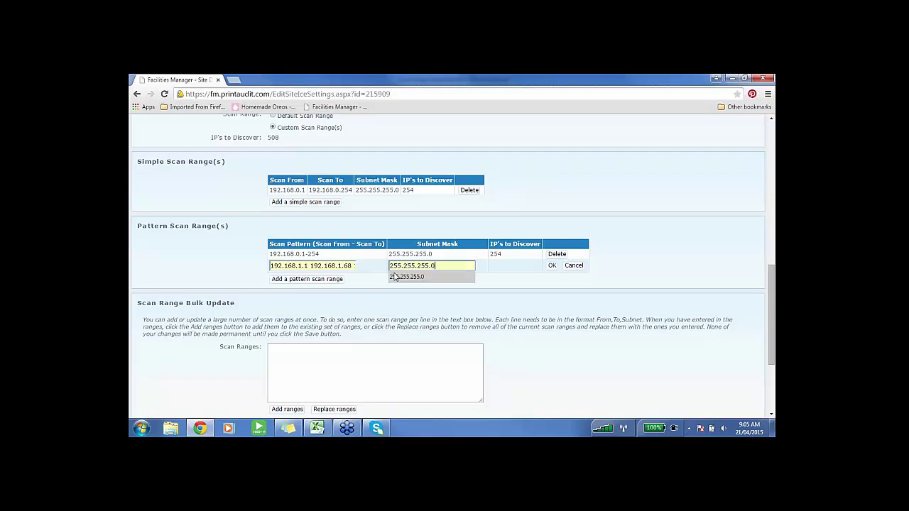
left_click(552, 265)
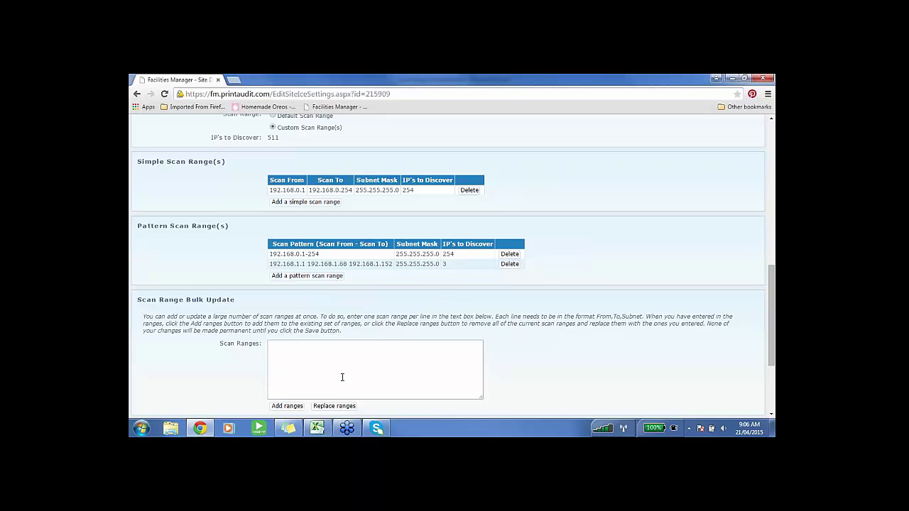
Switch to the Excel workbook and display the scan ranges on the Example 3 sheet.
left_click(320, 429)
left_click(295, 250)
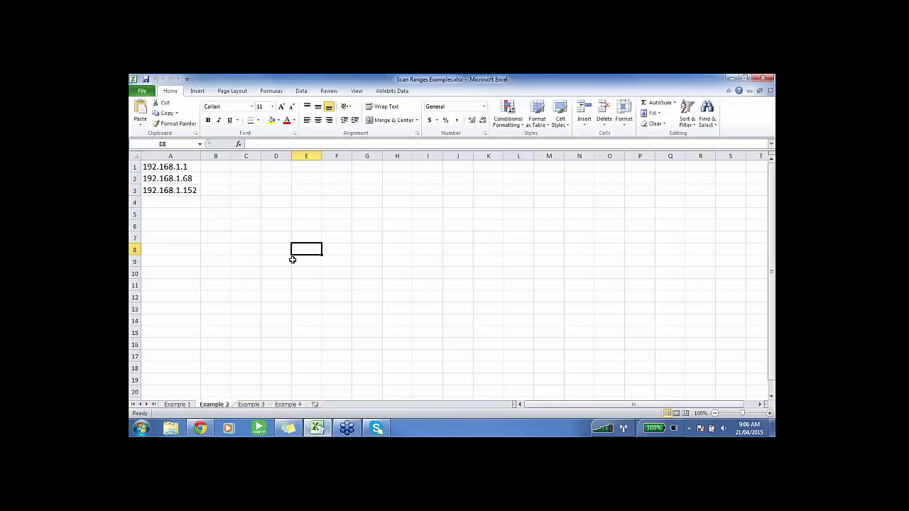
left_click(252, 404)
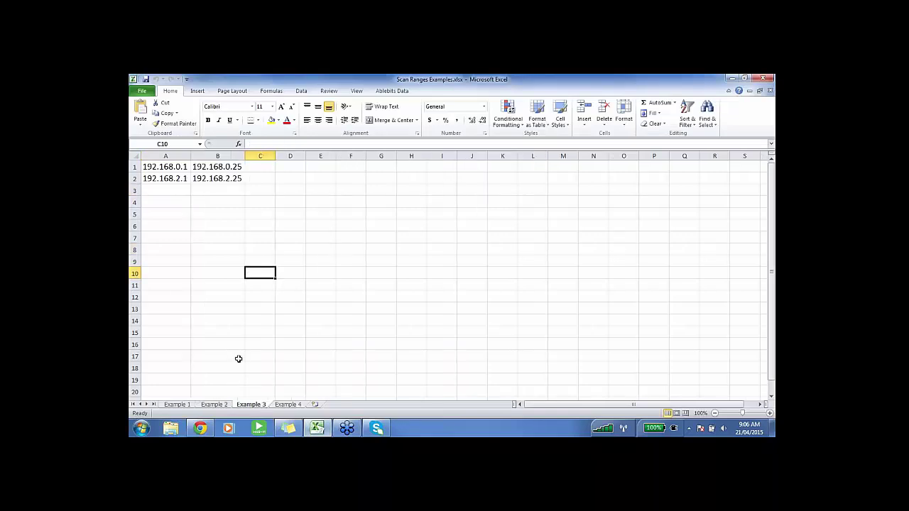
Examine the start and end addresses of both ranges on the Example 3 sheet and return to Facilities Manager in Chrome.
left_click(229, 321)
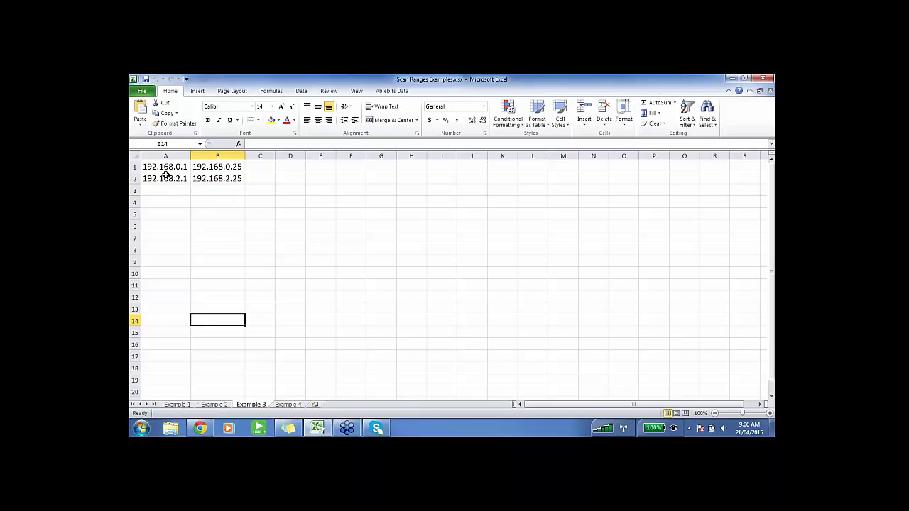
left_click_drag(166, 169, 217, 166)
left_click(219, 167)
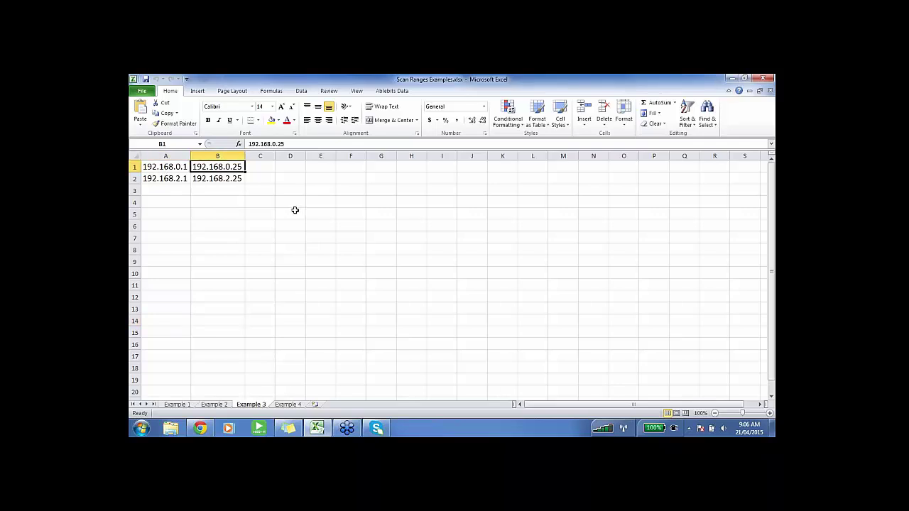
left_click(224, 180)
left_click(226, 210)
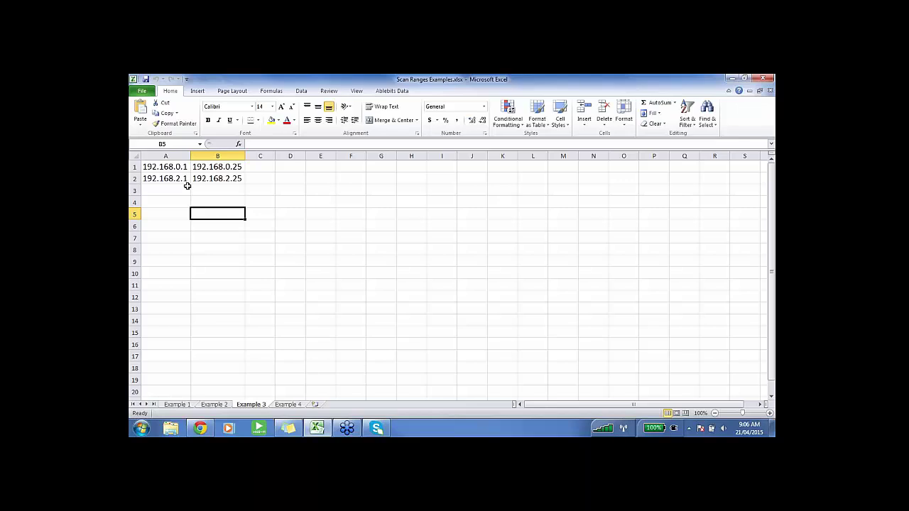
left_click(236, 181)
left_click(338, 205)
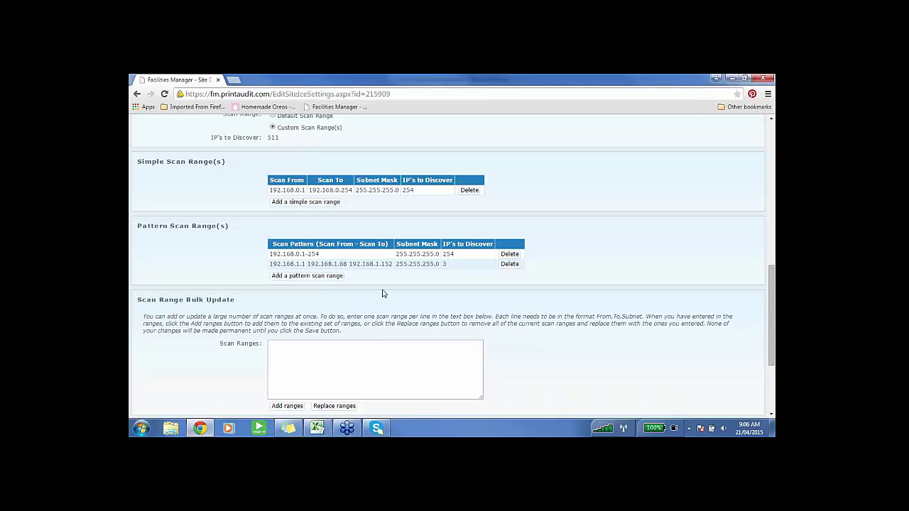
Add a third pattern scan range of 192.168.0-0|2-2.1-25 with subnet mask 255.255.255.0.
left_click(333, 277)
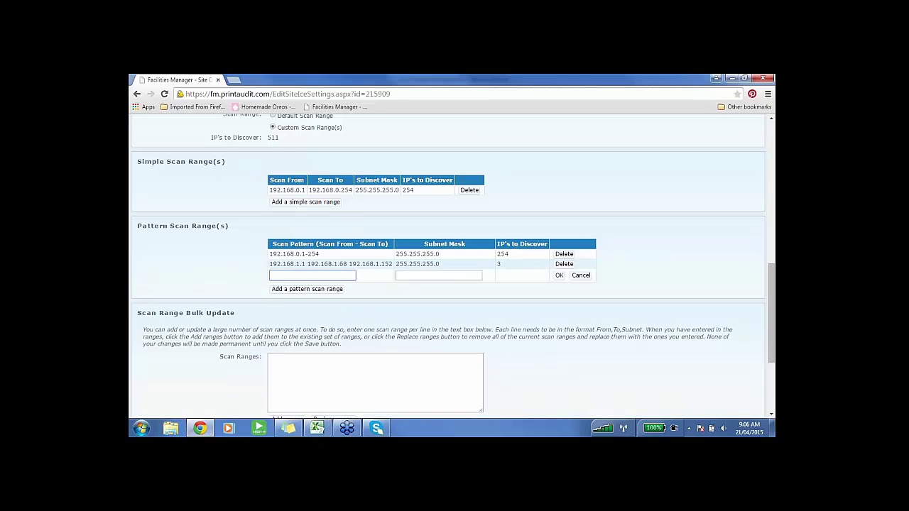
type("192.16")
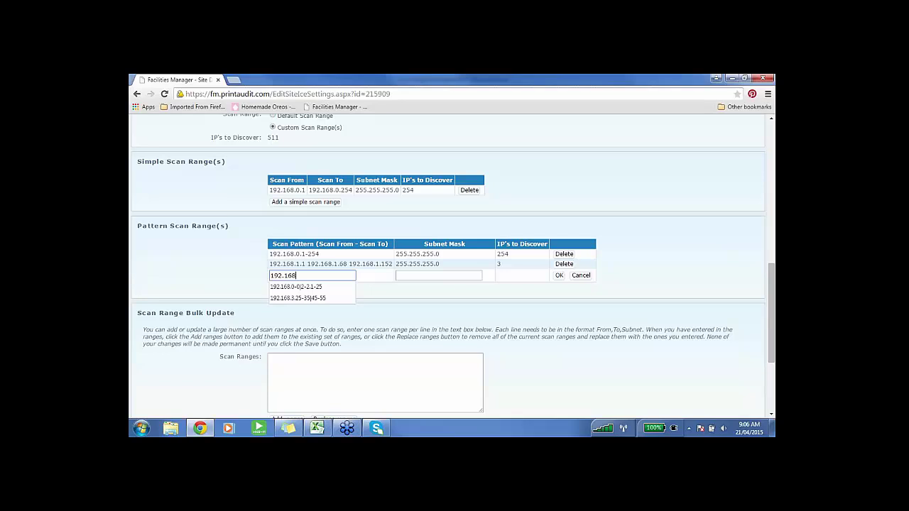
type("8")
left_click(313, 287)
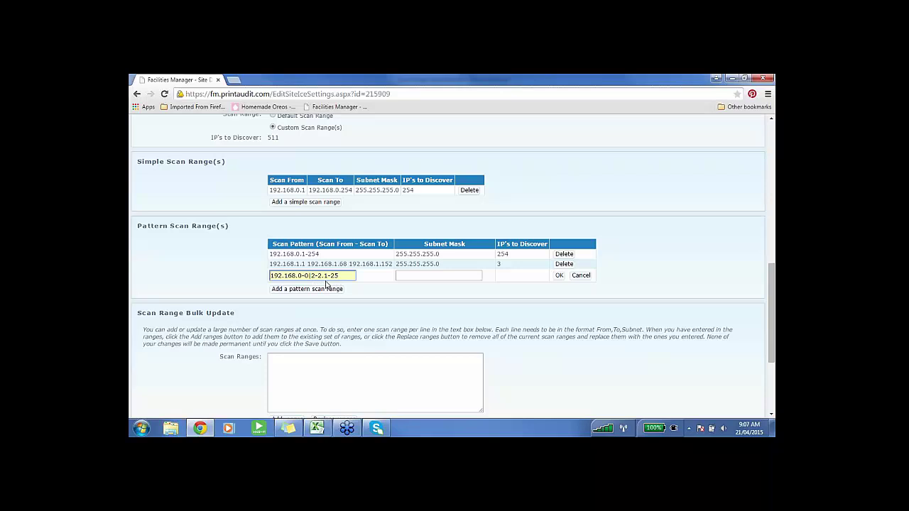
left_click(410, 276)
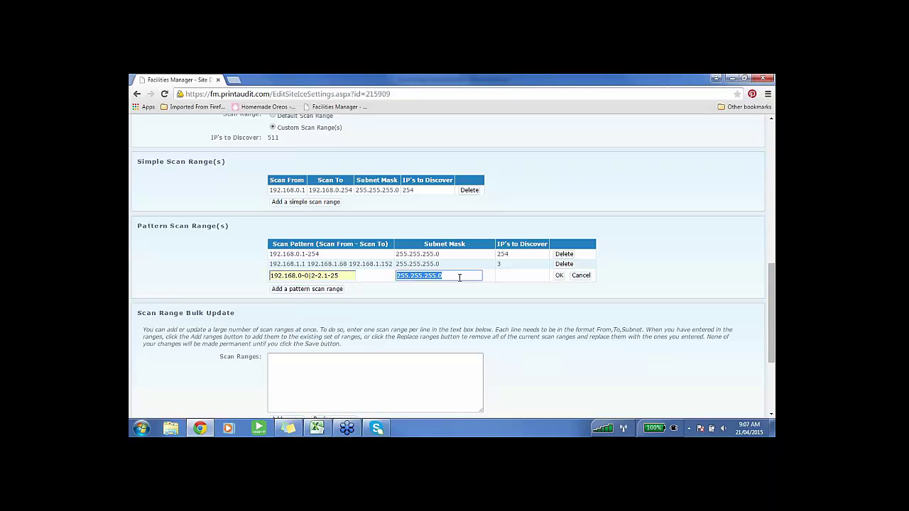
left_click(452, 308)
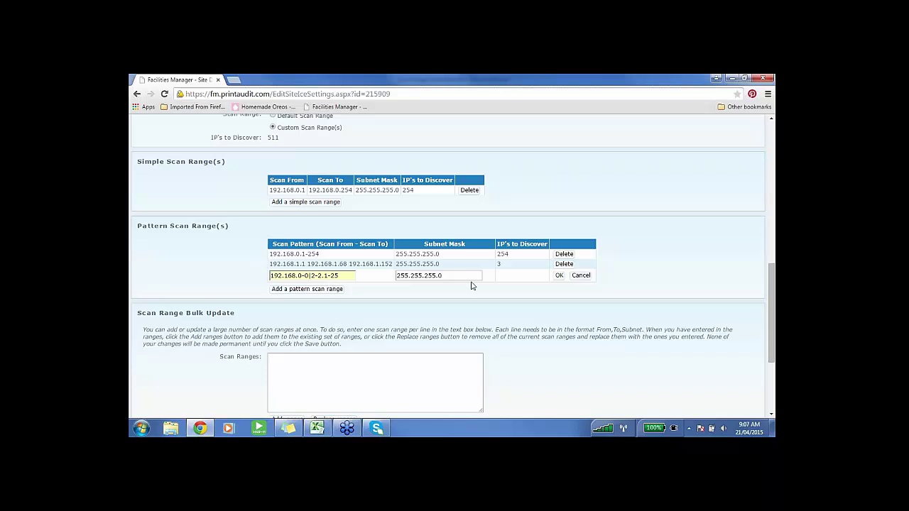
left_click(559, 276)
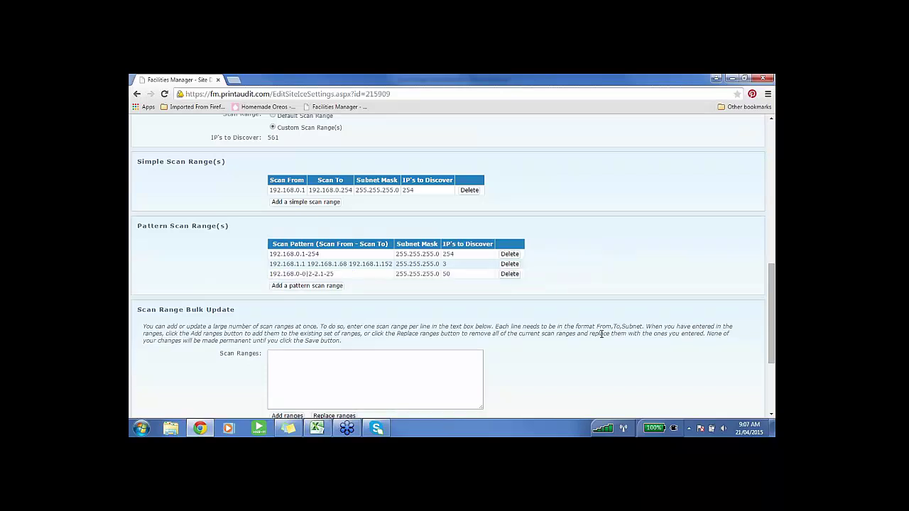
Switch to the Excel workbook, examine the scan ranges on the Example 4 sheet, and return to Facilities Manager in Chrome.
left_click(316, 428)
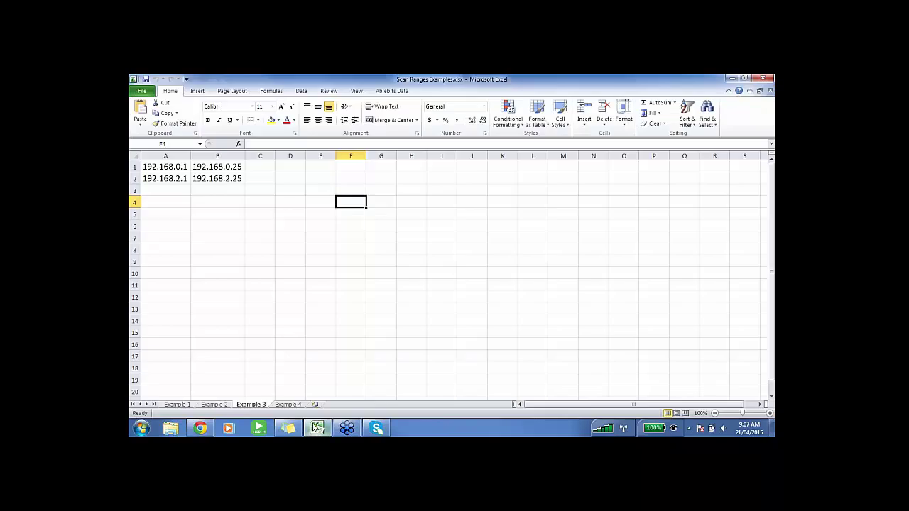
left_click(295, 406)
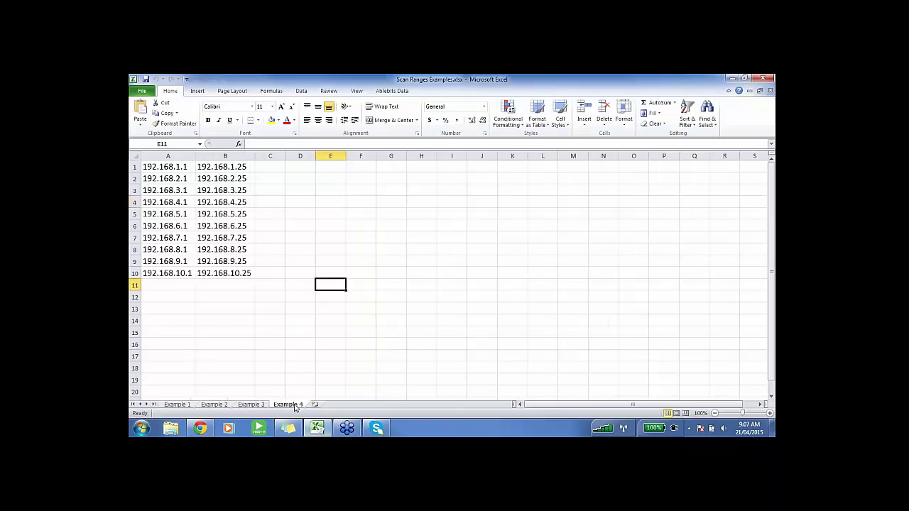
left_click_drag(177, 169, 228, 272)
left_click(274, 274)
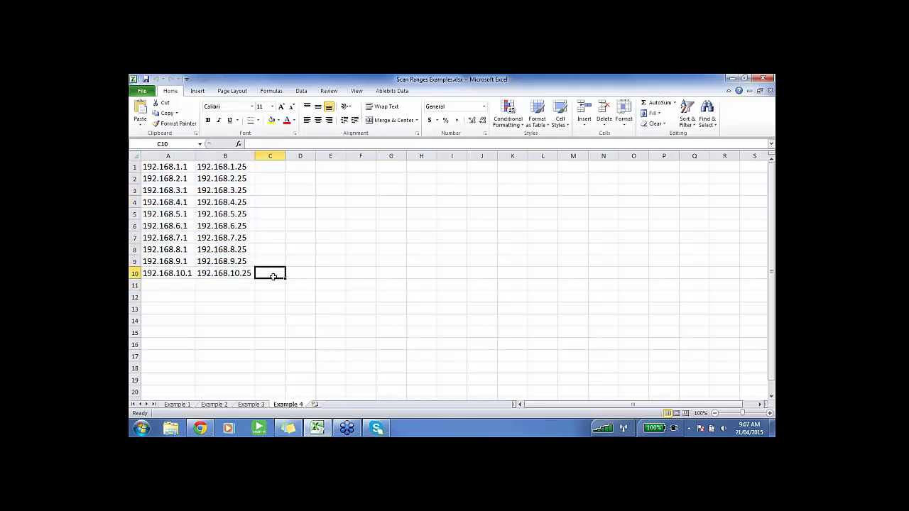
left_click(186, 273)
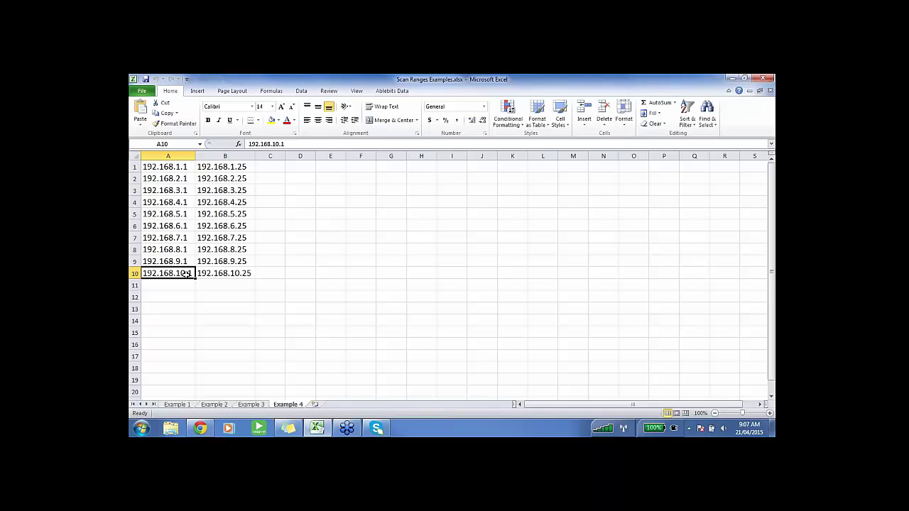
left_click(208, 294)
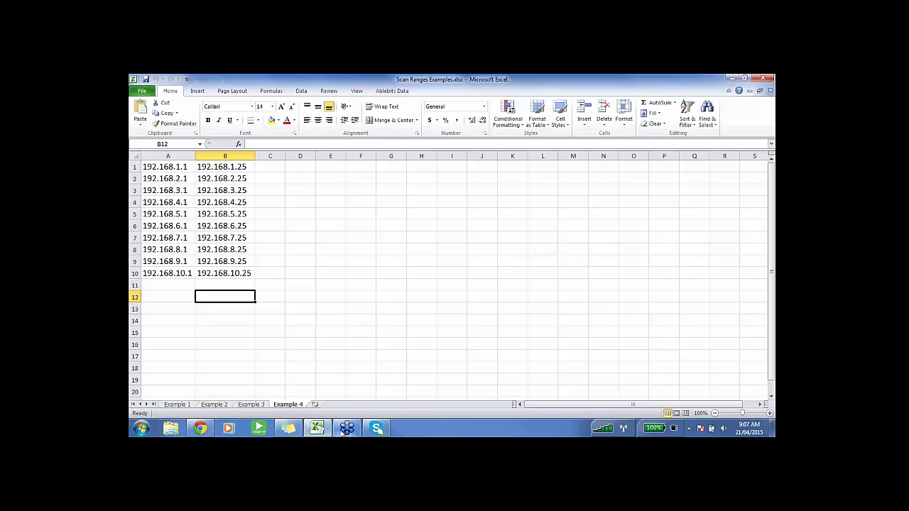
left_click(201, 428)
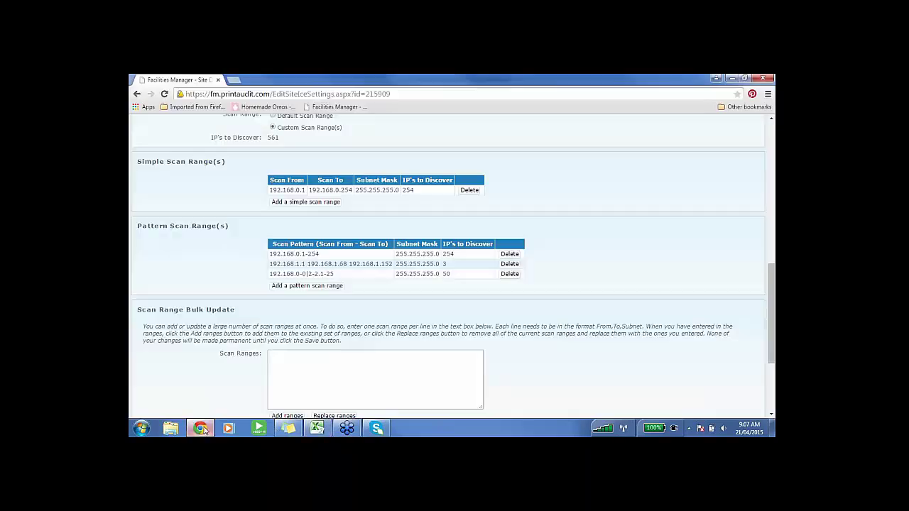
Start a fourth pattern scan range with the pattern 192.168.1.10.1.25 and subnet mask 255.255.255.0.
left_click(291, 286)
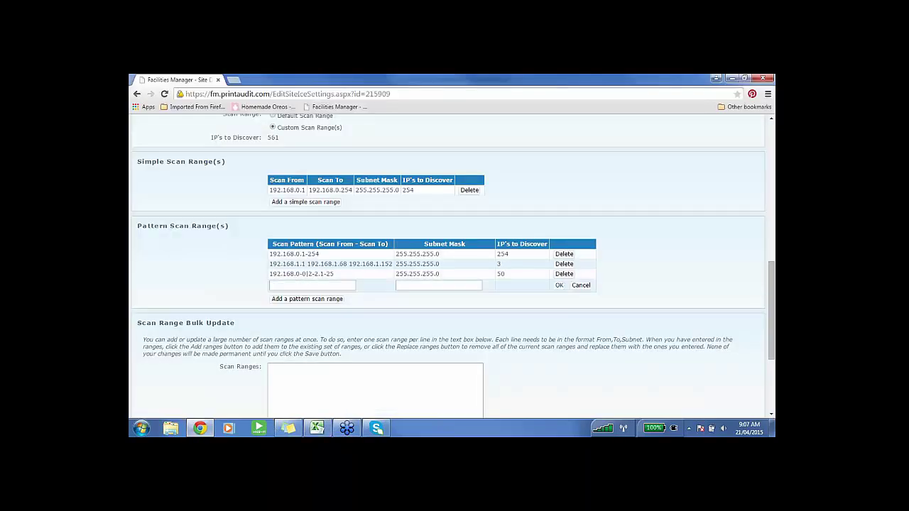
left_click(291, 285)
type("192")
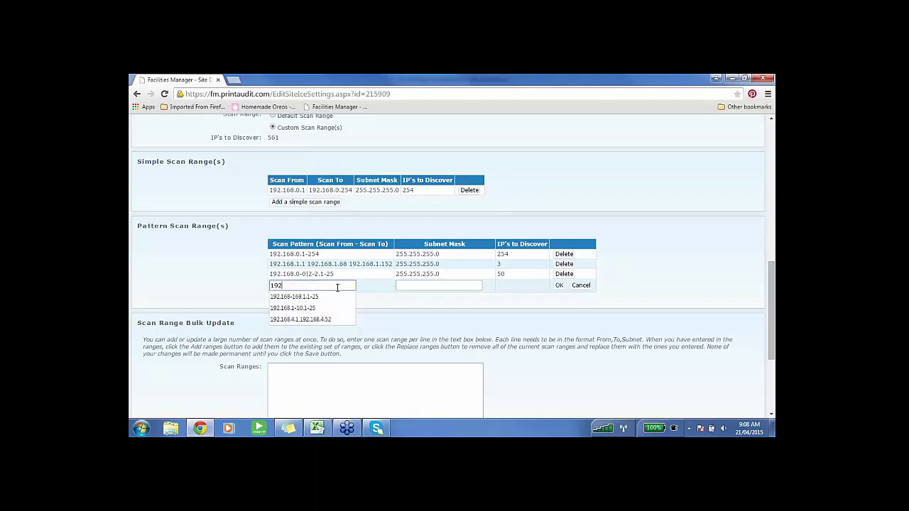
type("168.")
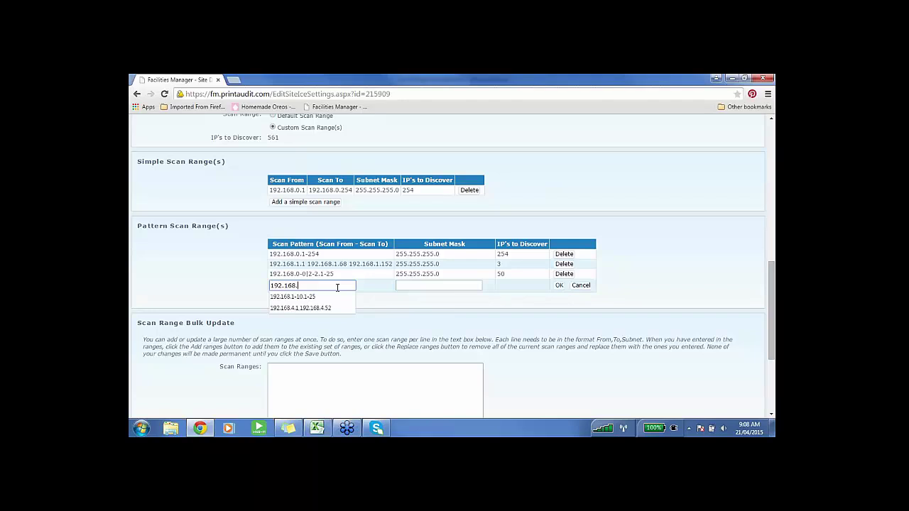
type("1")
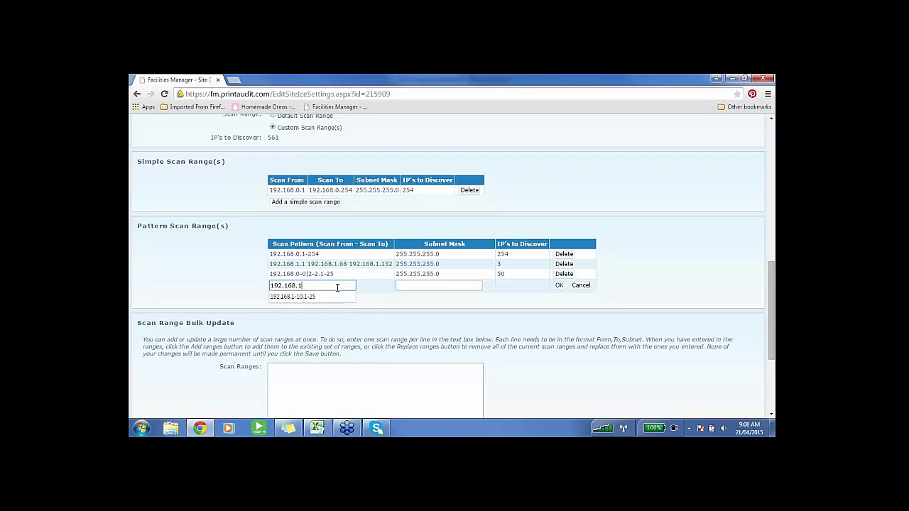
type(".10")
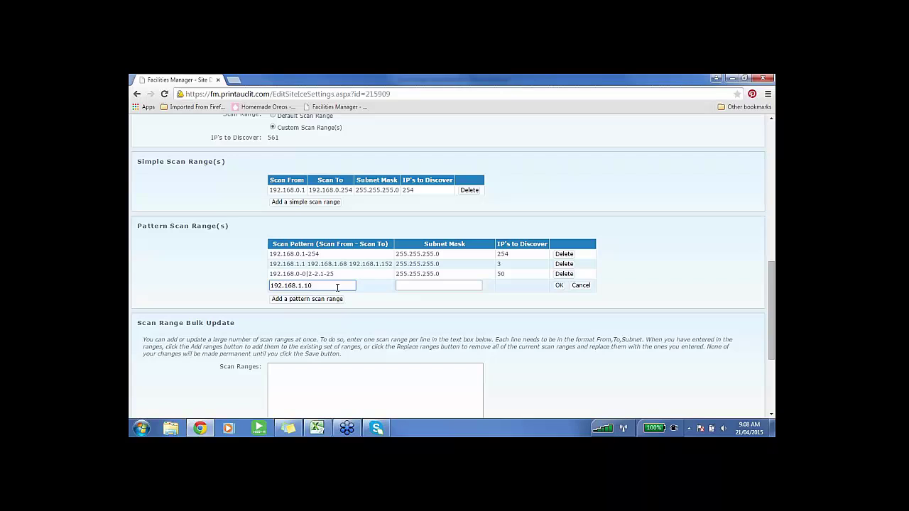
type(".1.25")
key("Tab")
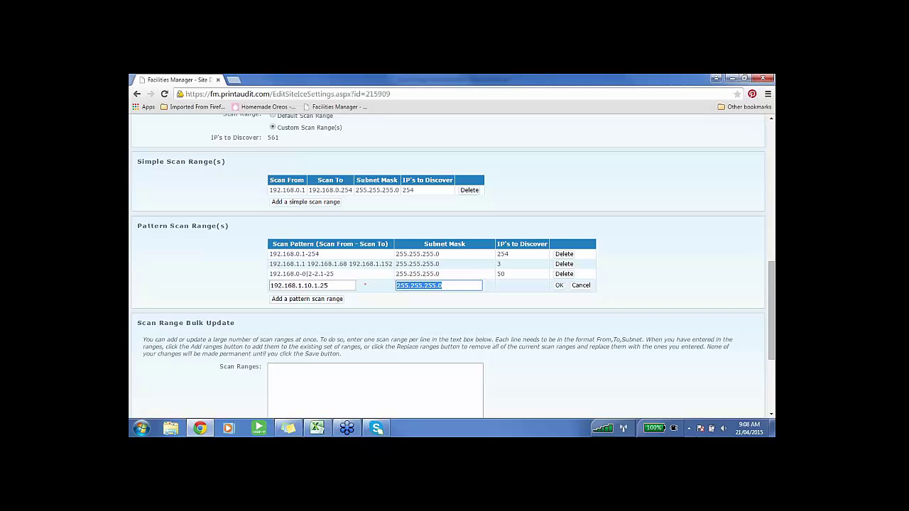
Correct the new scan pattern to 192.168.1-10.1-25 and add it to the pattern scan ranges.
left_click(305, 285)
key("BackSpace")
type("-")
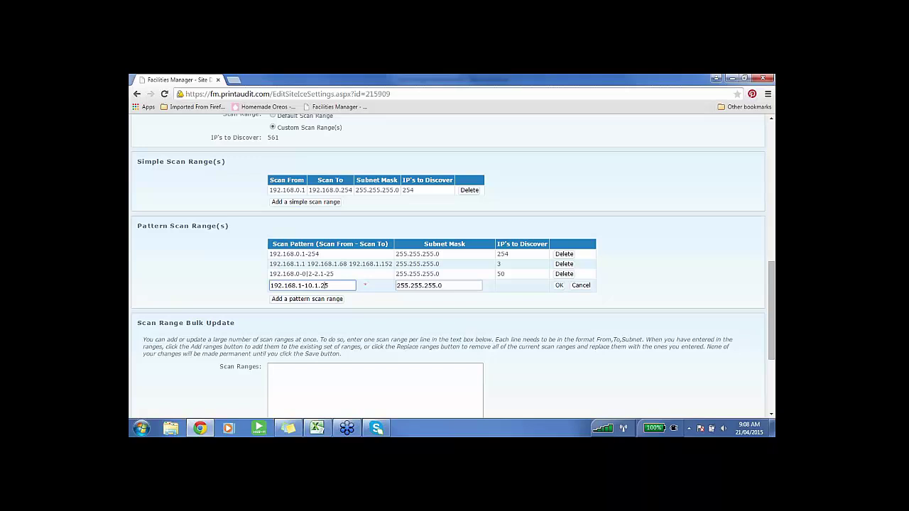
key("BackSpace")
type("-")
key("BackSpace")
left_click(348, 284)
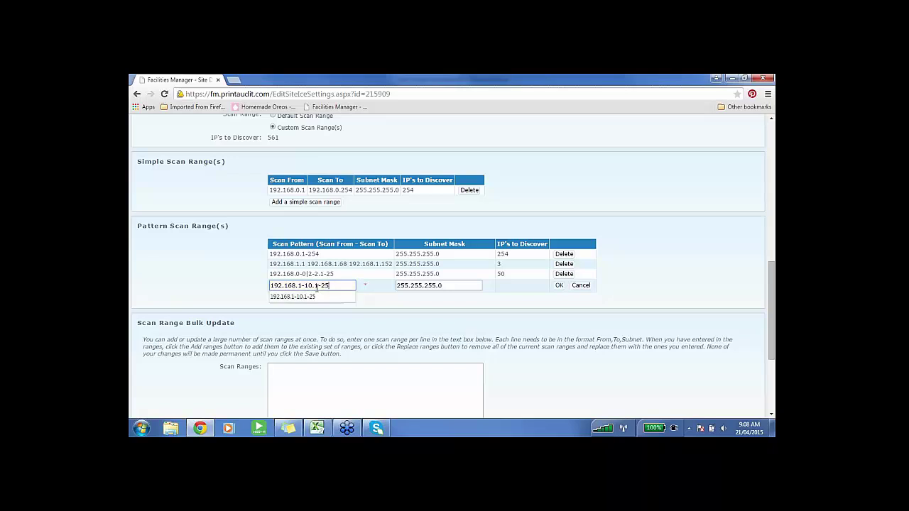
left_click(384, 297)
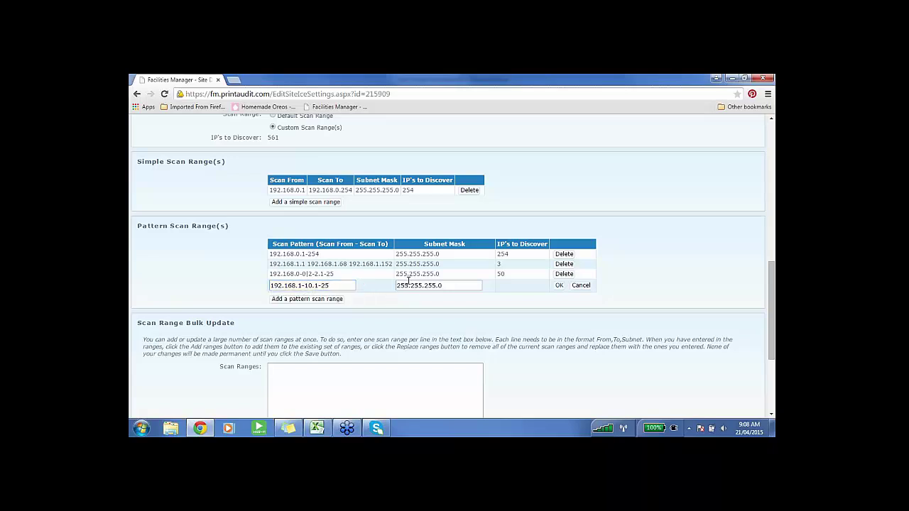
left_click(559, 286)
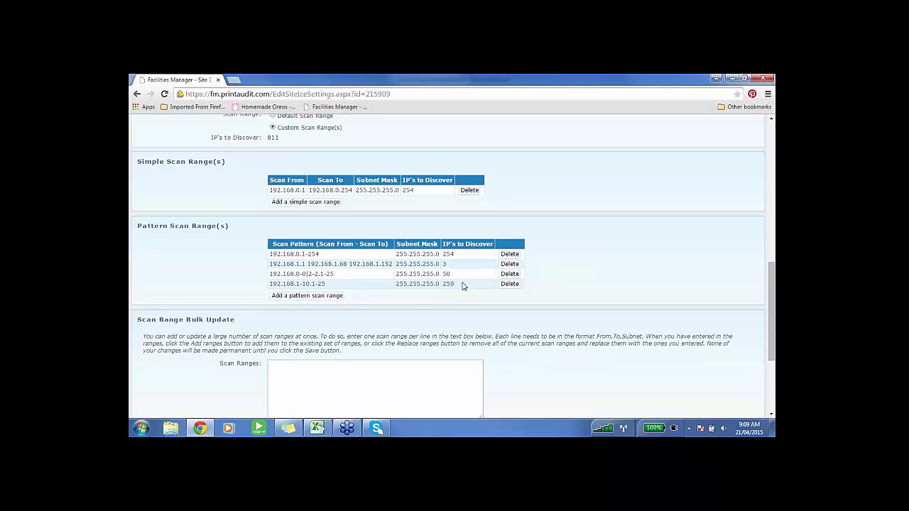
Check NewCustomer's total number of IPs to discover and its last scan duration.
scroll(462, 286, "up", 1)
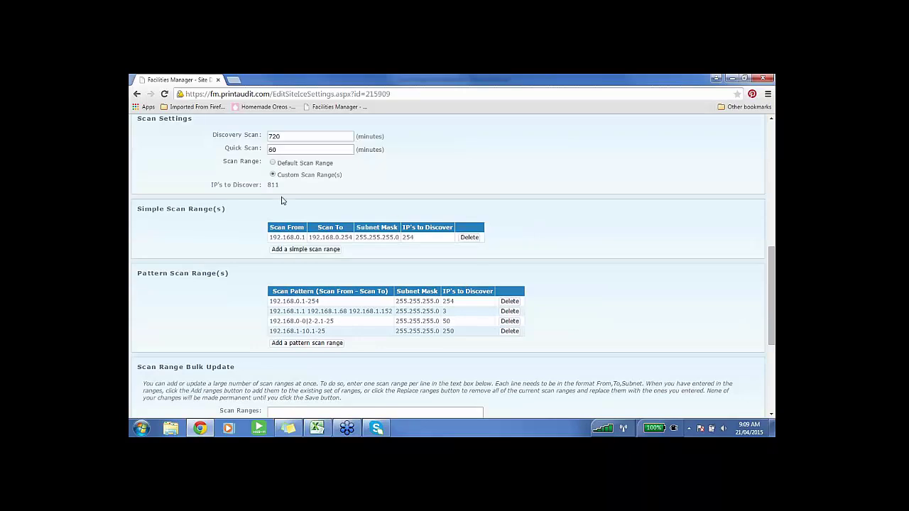
left_click_drag(288, 187, 265, 186)
left_click(291, 196)
scroll(443, 207, "up", 9)
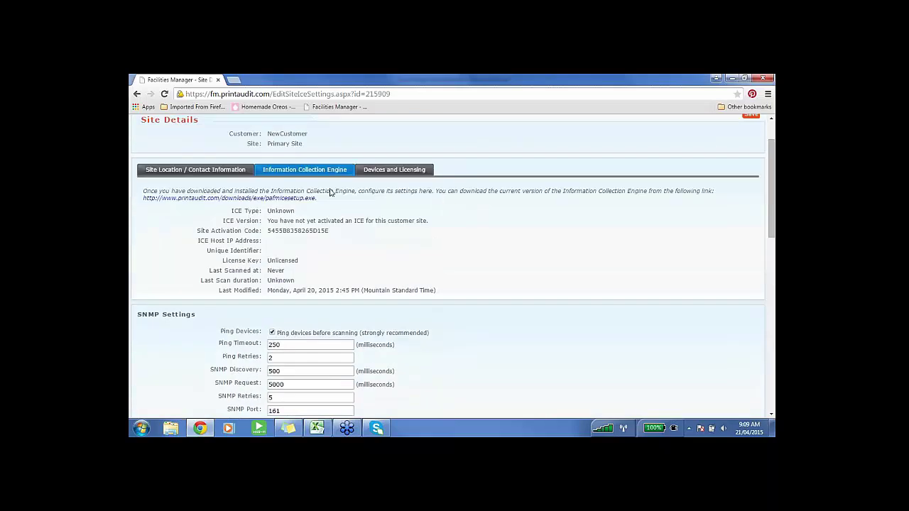
left_click_drag(298, 282, 267, 281)
left_click(324, 285)
scroll(383, 244, "up", 1)
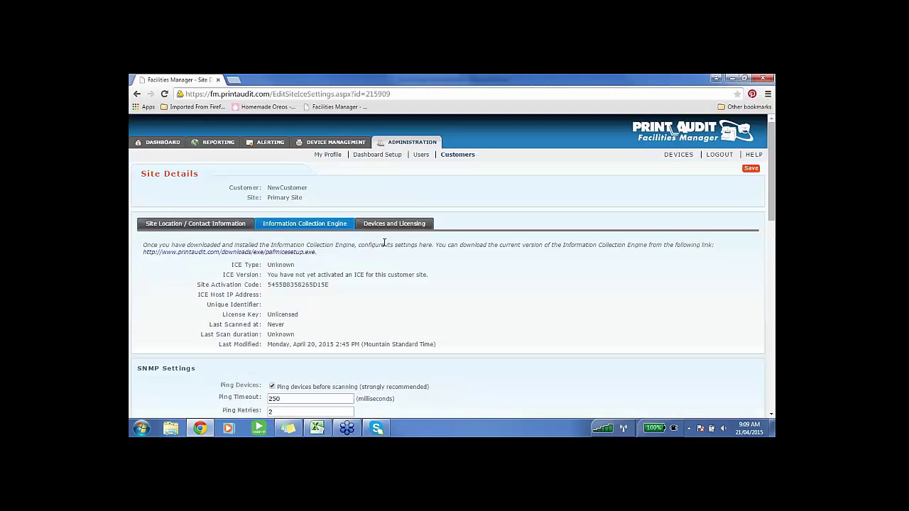
Open the Information Collection Engine settings for Print Audit Office's Primary Site from the customer list.
left_click(458, 154)
left_click(208, 222)
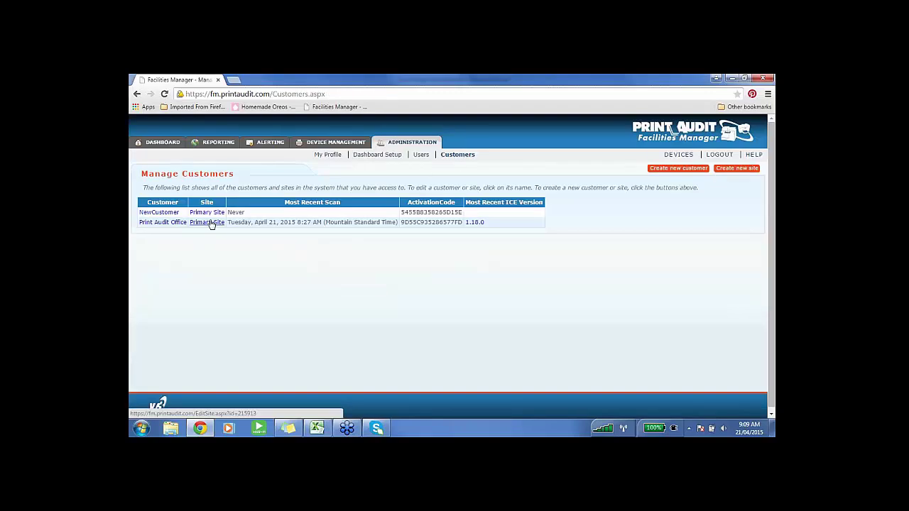
scroll(287, 225, "down", 1)
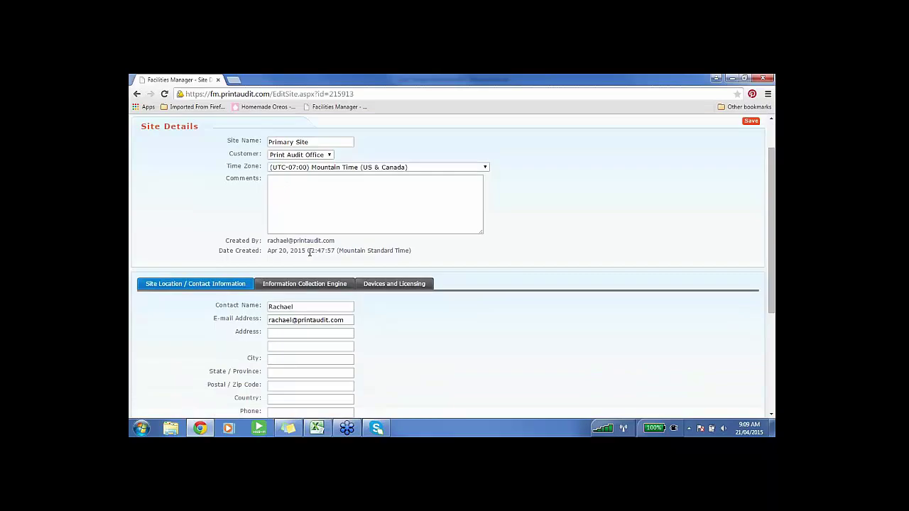
left_click(320, 283)
Compare the last scan duration with the number of IPs to discover for Print Audit Office's Primary Site.
scroll(321, 279, "down", 3)
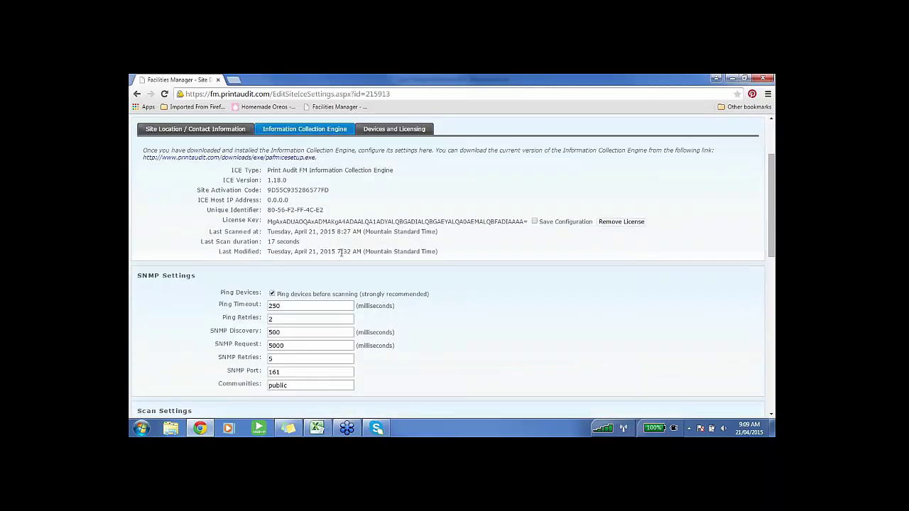
scroll(280, 251, "down", 2)
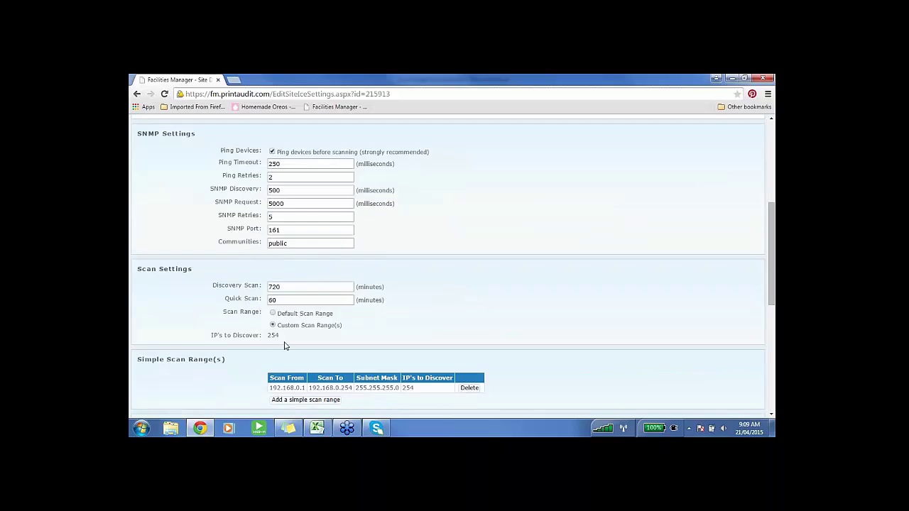
scroll(345, 316, "up", 3)
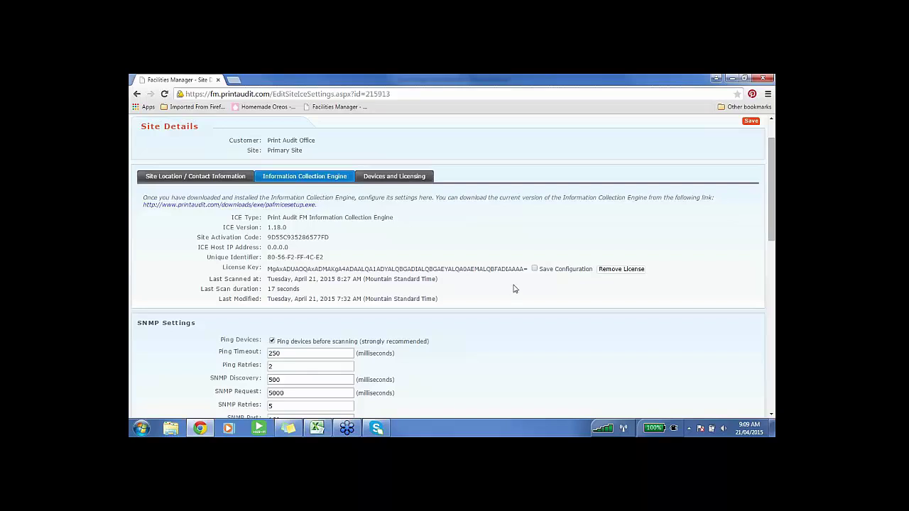
scroll(514, 286, "down", 3)
scroll(515, 286, "down", 1)
scroll(515, 286, "up", 4)
scroll(555, 179, "up", 1)
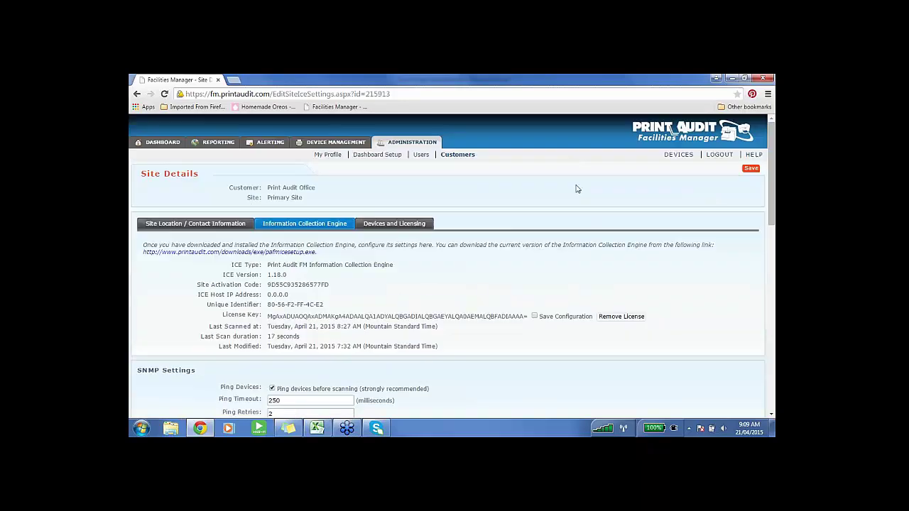
Open the device list and find devices across all customers, keeping the existing ricoh* model/manufacturer match.
left_click(678, 155)
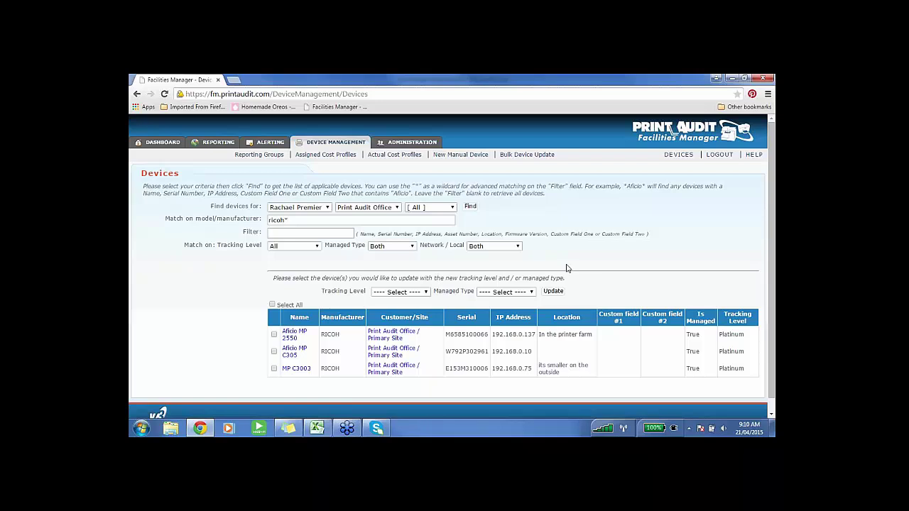
scroll(561, 263, "down", 1)
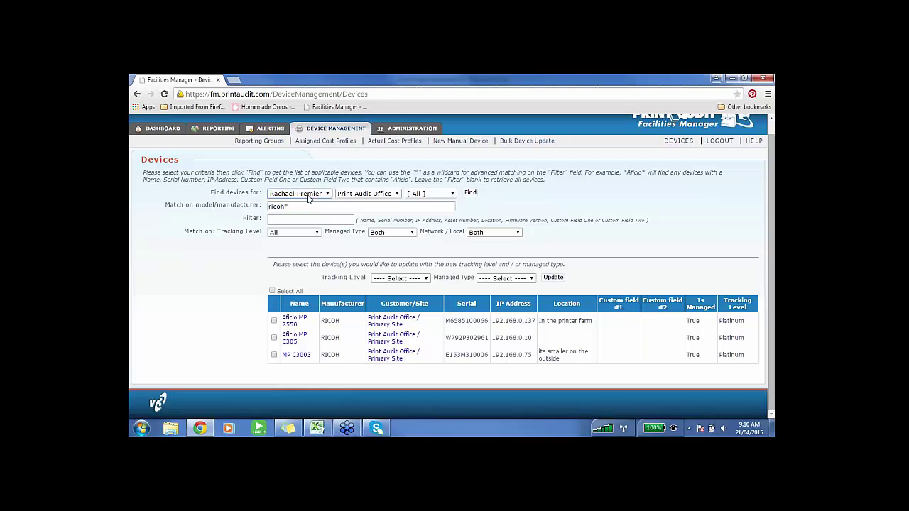
left_click(389, 197)
left_click(393, 203)
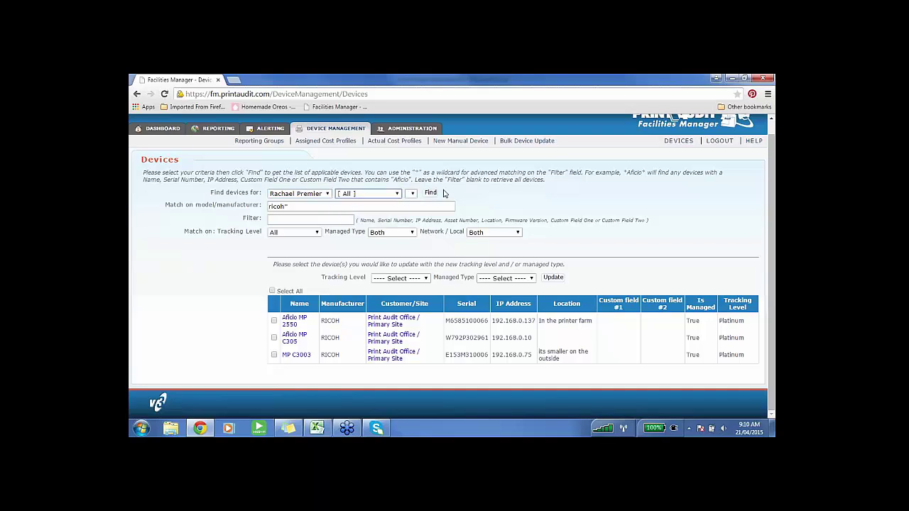
left_click(431, 195)
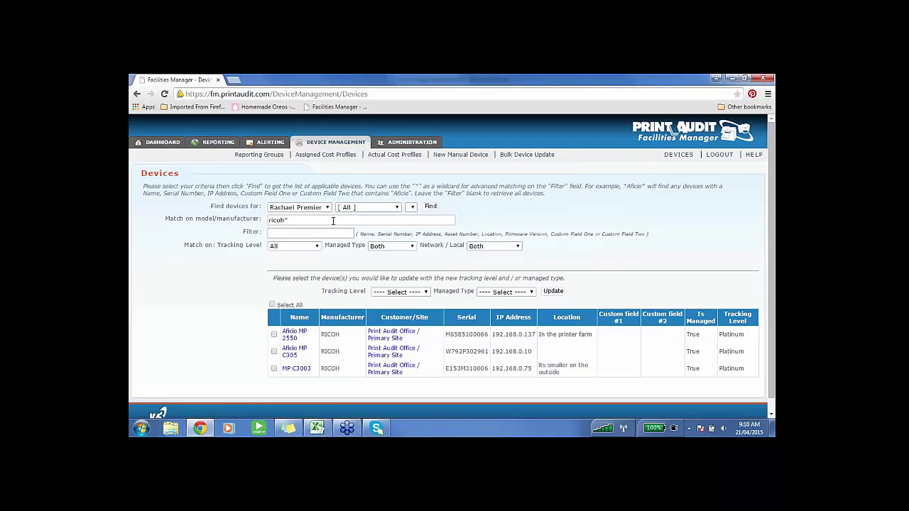
Clear the model/manufacturer match and list every device for all customers.
left_click(282, 221)
triple_click(282, 221)
key("BackSpace")
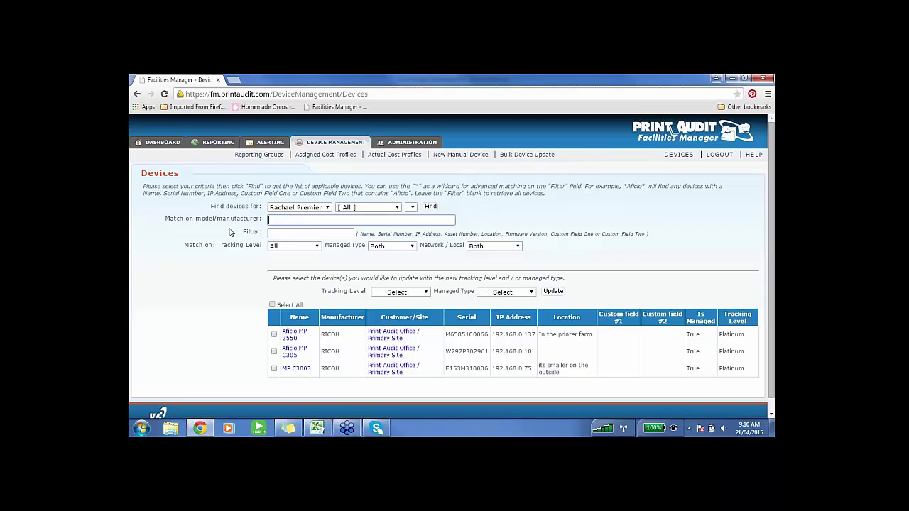
left_click(430, 207)
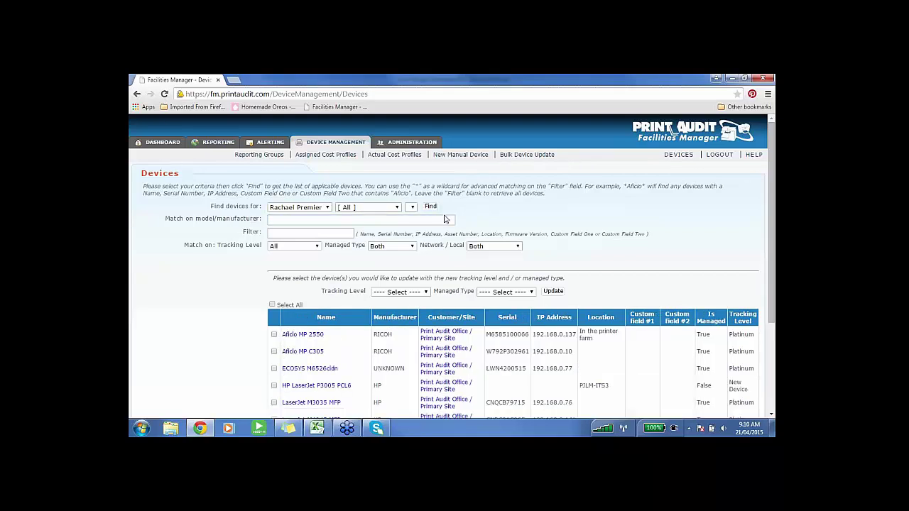
scroll(451, 315, "down", 1)
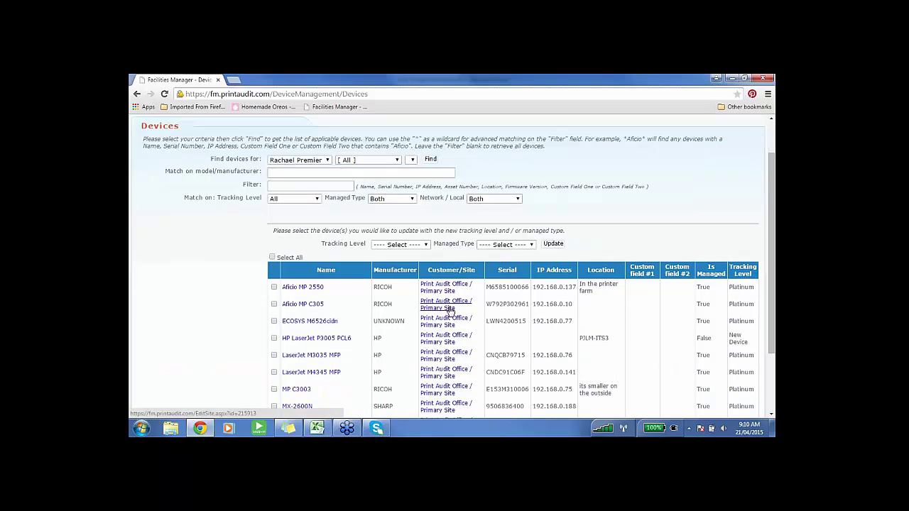
Limit the device search to Print Audit Office with all its sites and list the devices.
left_click(396, 162)
left_click(399, 183)
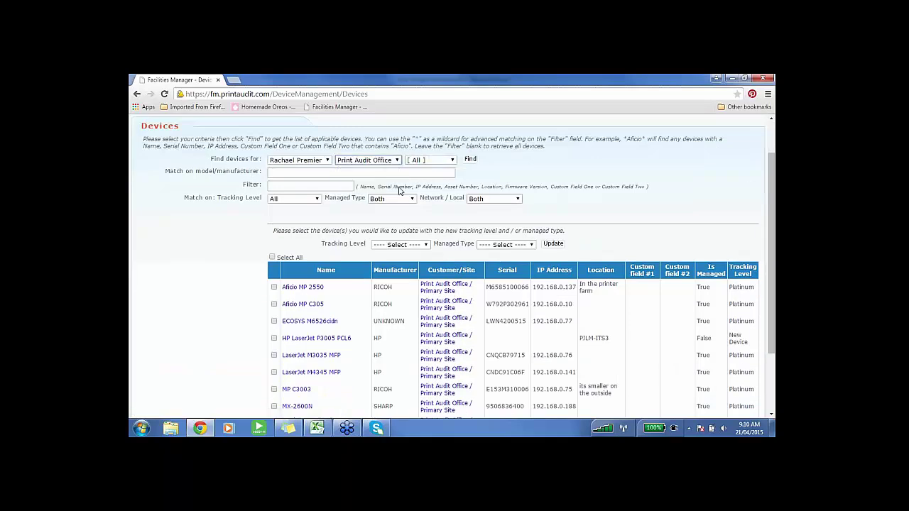
left_click(443, 159)
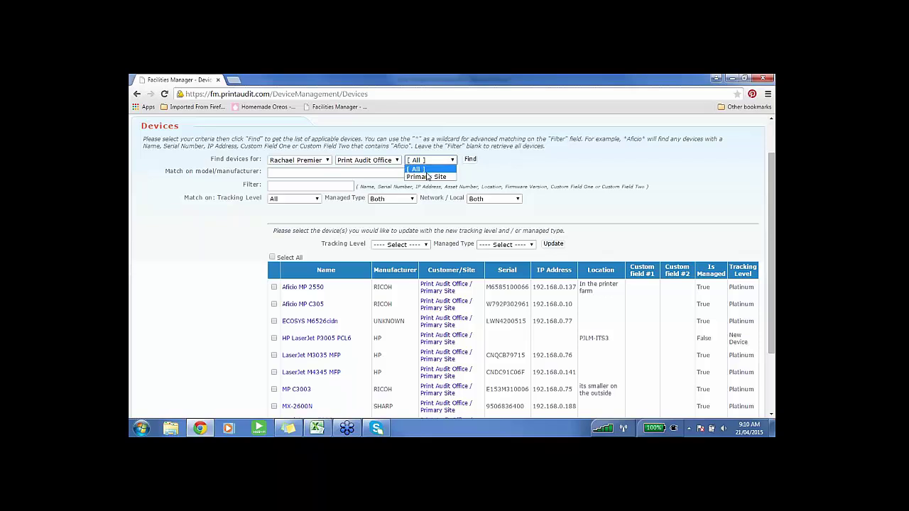
left_click(513, 171)
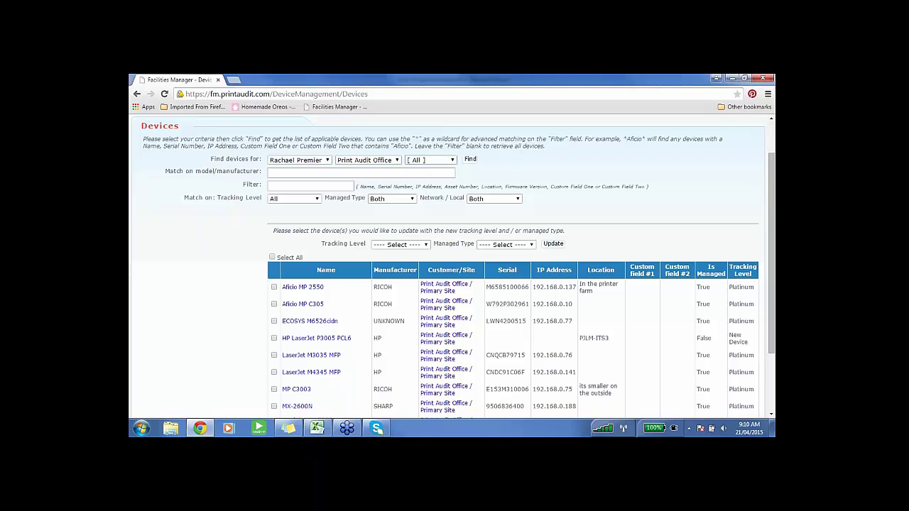
left_click(472, 162)
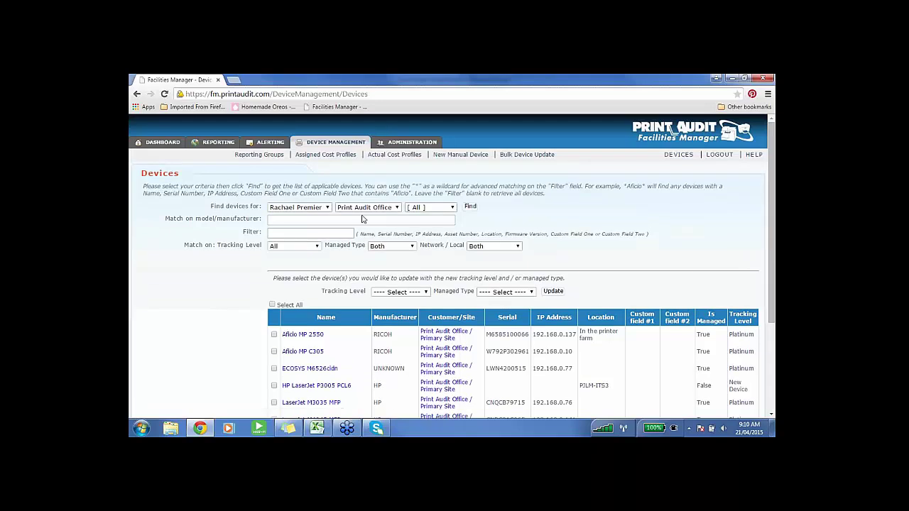
Find Print Audit Office's devices whose model or manufacturer matches Ricoh*.
left_click(285, 219)
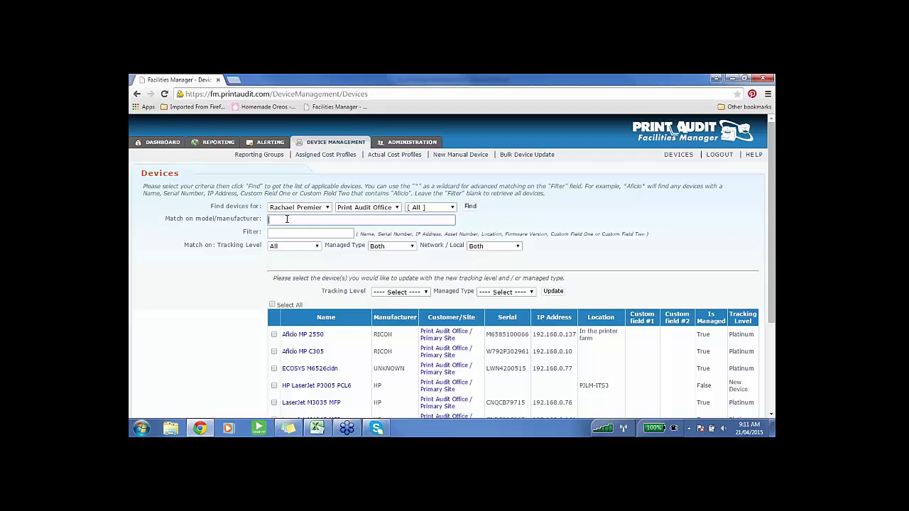
left_click(287, 221)
type("Ricoh*")
left_click(470, 207)
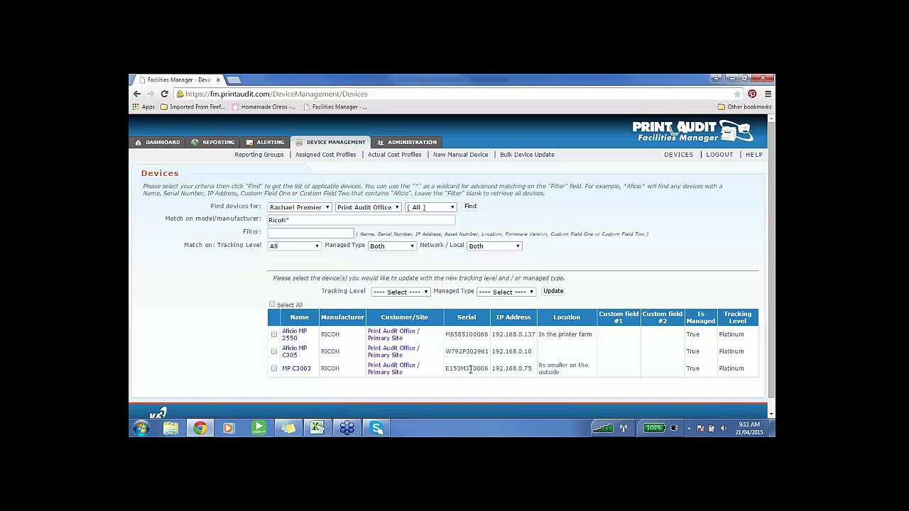
Replace the model/manufacturer match with the general filter *7* and find the matching Print Audit Office devices.
left_click(291, 220)
left_click_drag(291, 220, 260, 224)
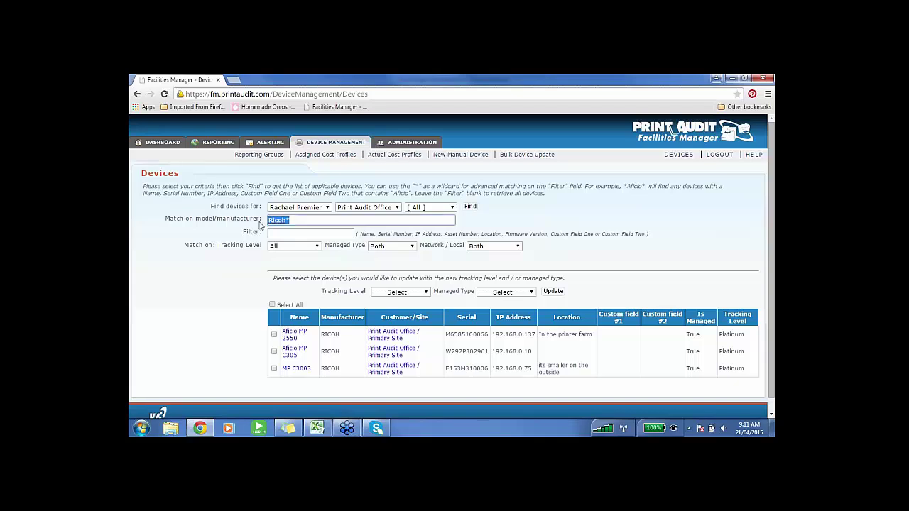
key("BackSpace")
left_click(294, 235)
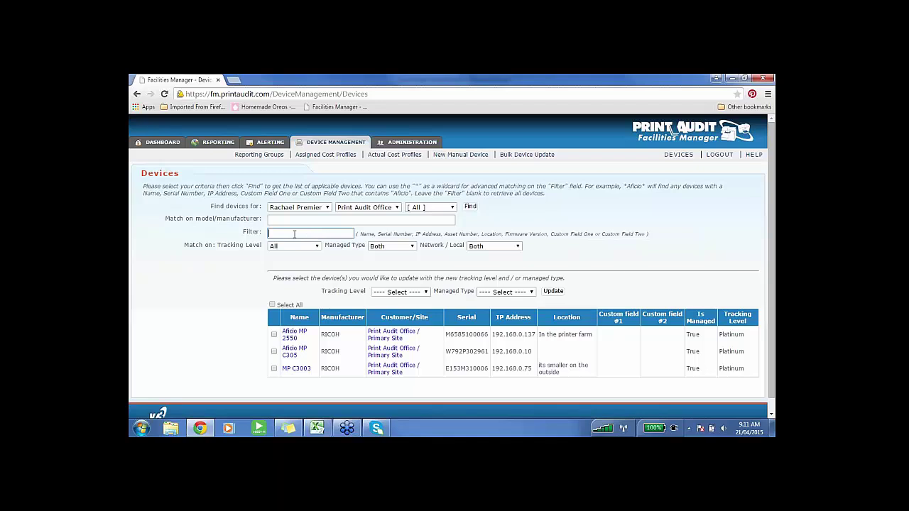
left_click(292, 232)
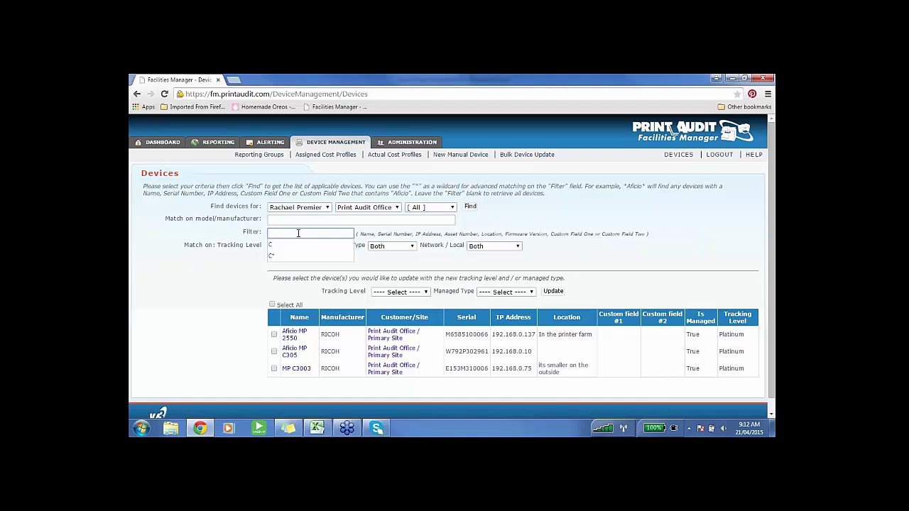
type("*7*")
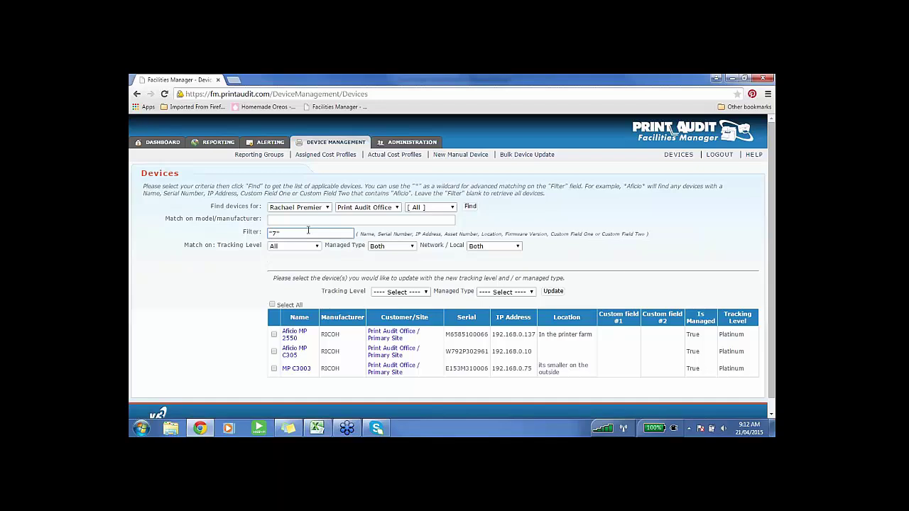
left_click(468, 206)
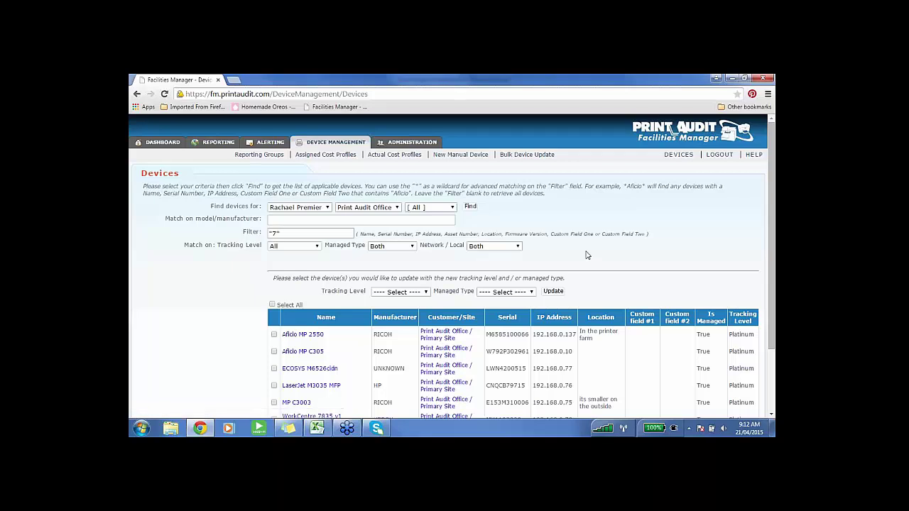
scroll(497, 299, "down", 2)
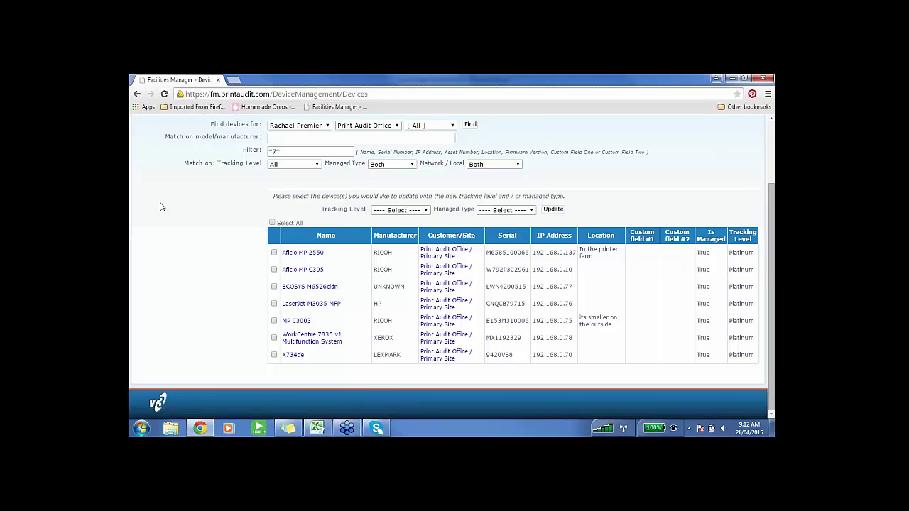
Clear the filter text and review the search options for tracking level, managed type and network or local devices, leaving each unrestricted.
left_click_drag(313, 151, 251, 156)
key("BackSpace")
left_click(303, 165)
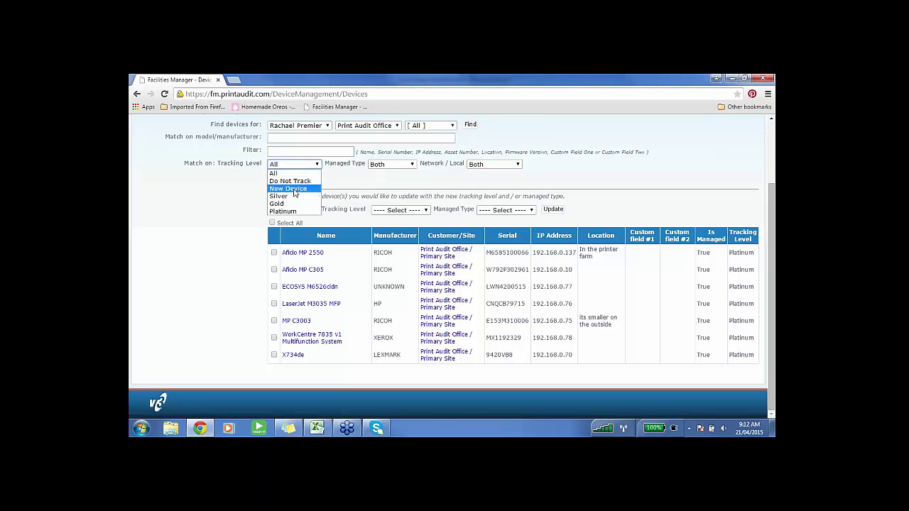
left_click(291, 173)
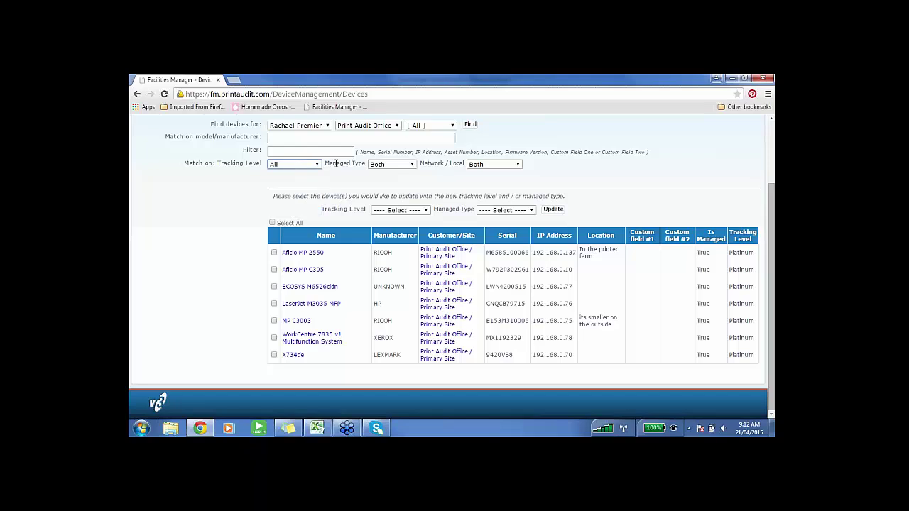
left_click(400, 166)
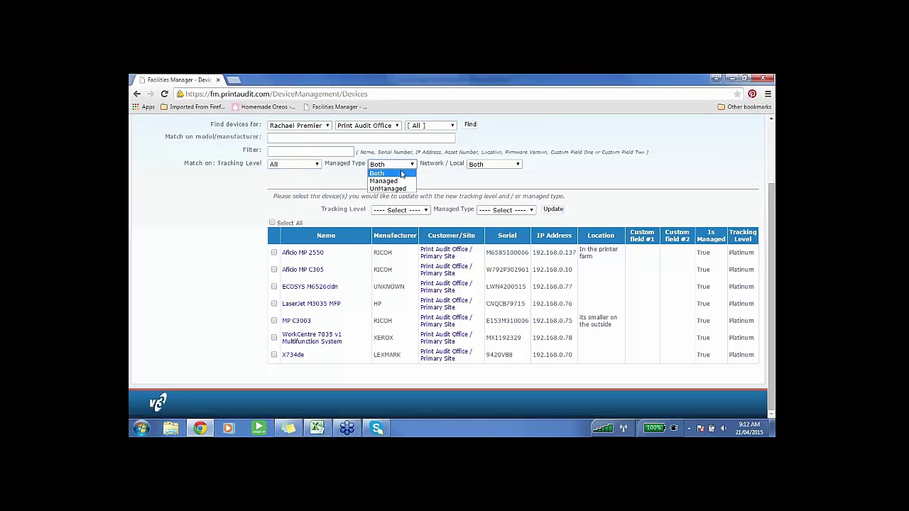
left_click(399, 173)
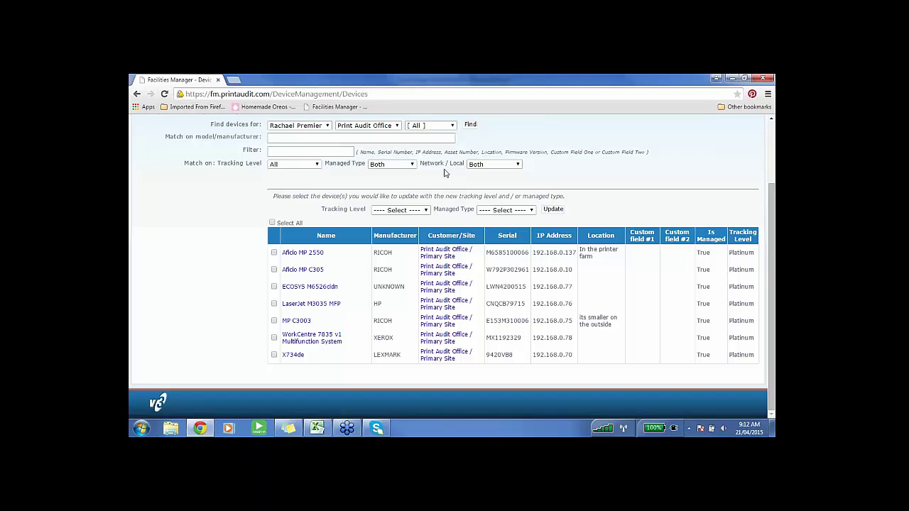
left_click(495, 164)
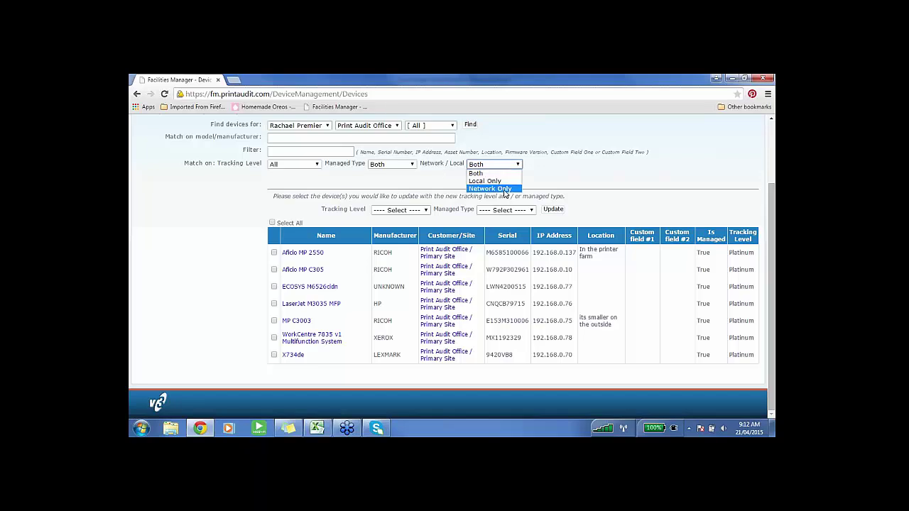
left_click(569, 169)
scroll(565, 168, "up", 2)
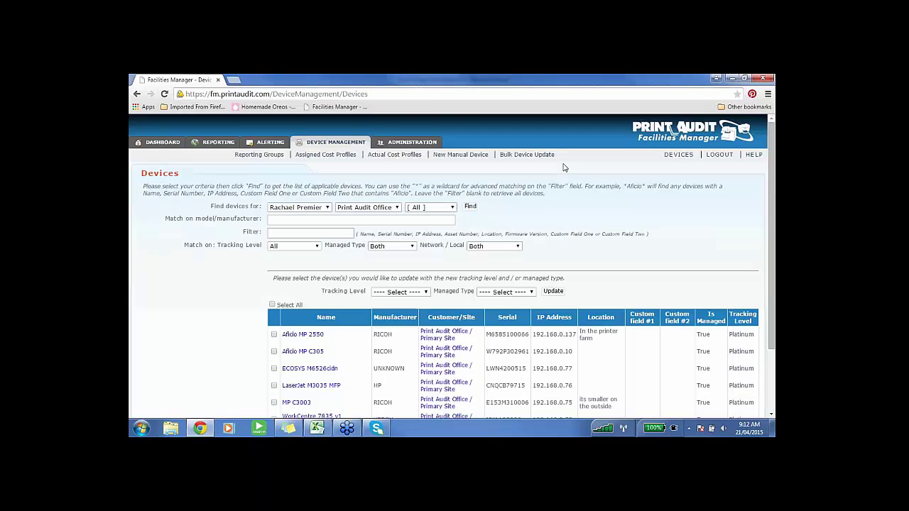
Change the tracking level of the Aficio MP 2550, Aficio MP C305 and ECOSYS M6526cidn to Gold and proceed with the update.
scroll(564, 167, "down", 2)
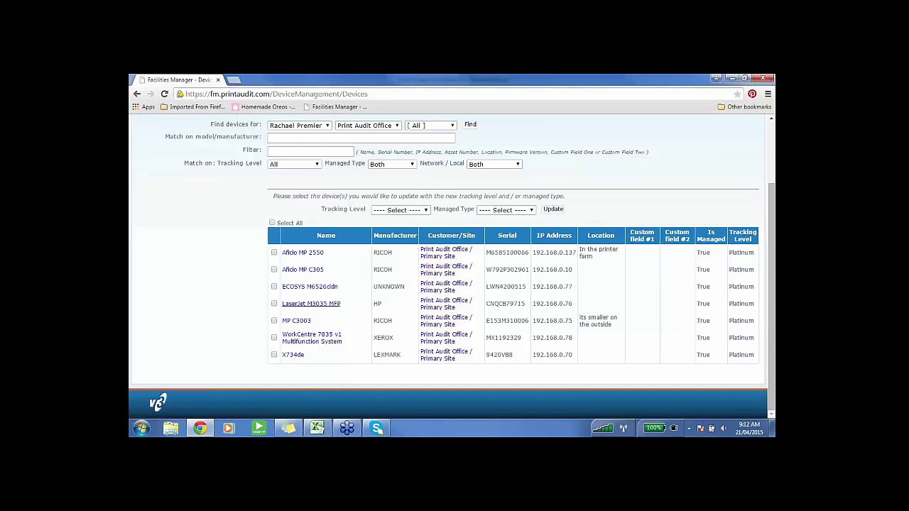
left_click(274, 253)
left_click(274, 271)
left_click(274, 287)
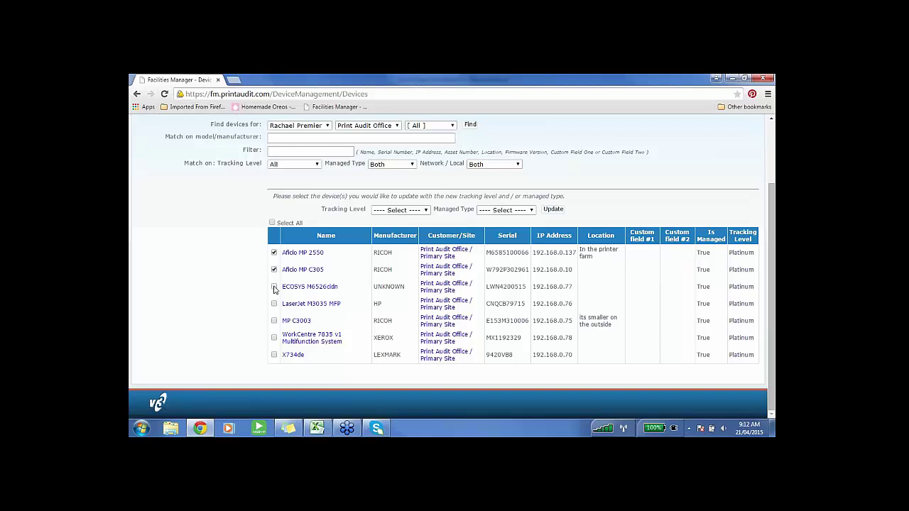
left_click(399, 210)
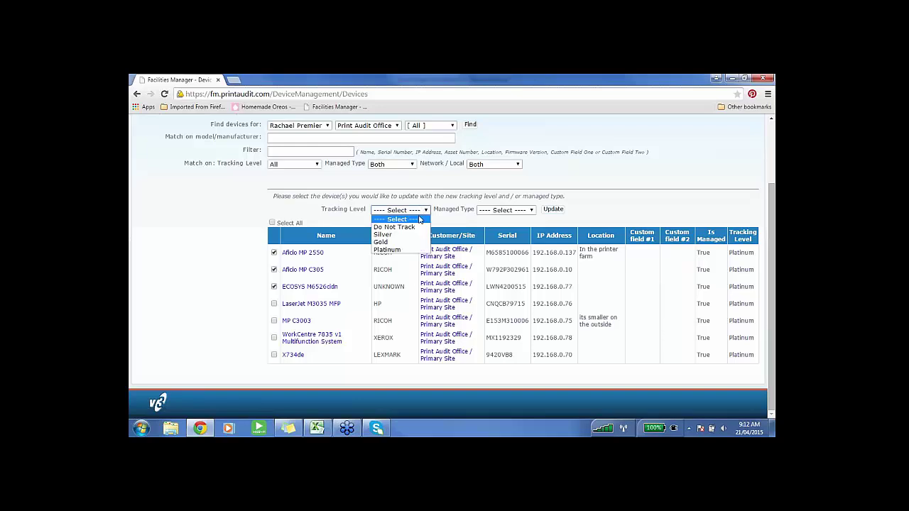
left_click(401, 243)
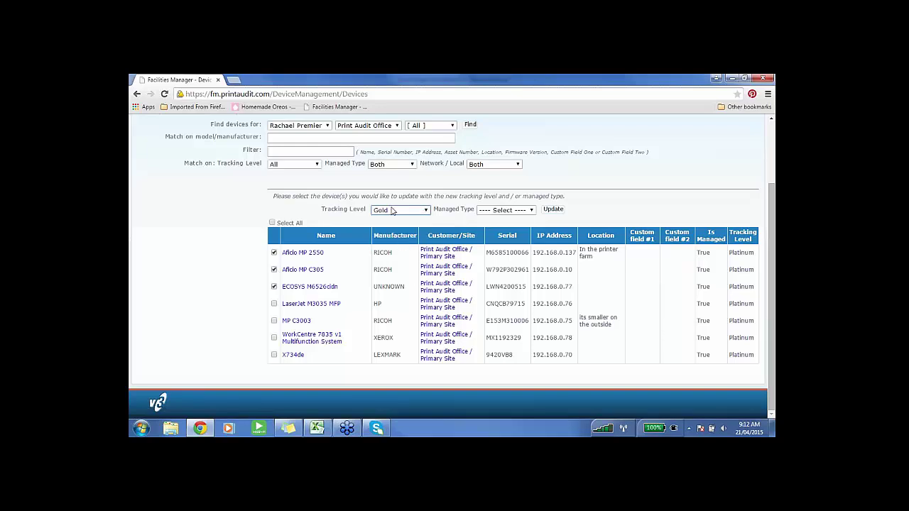
left_click(555, 211)
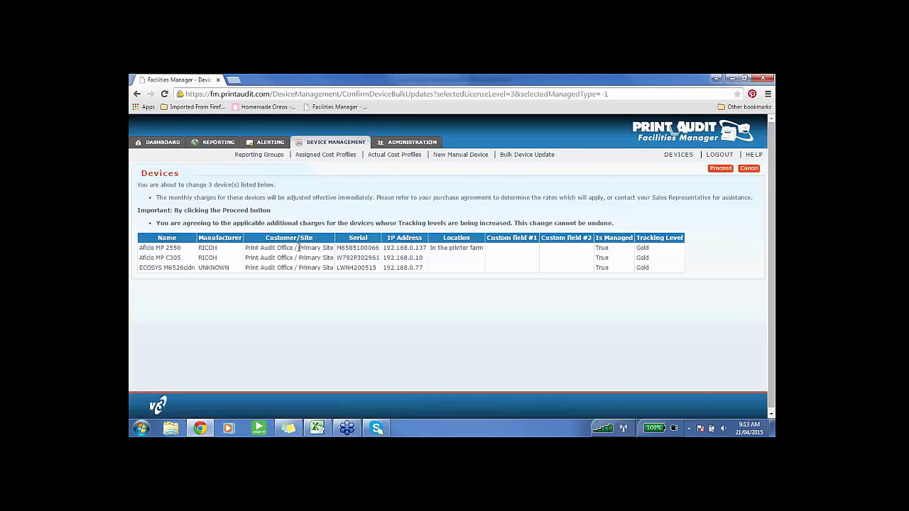
left_click(720, 169)
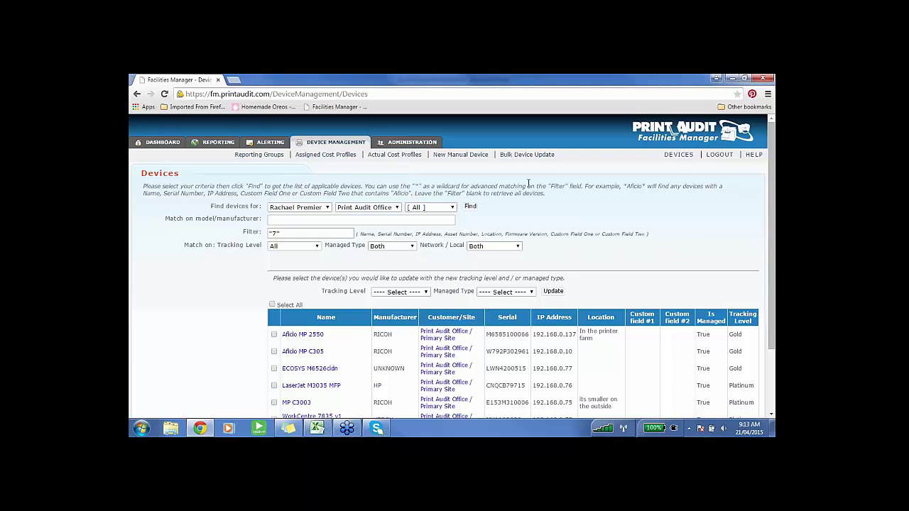
Open the device details of the Aficio MP 2550 and examine its scan dates and meter readings.
scroll(497, 185, "down", 3)
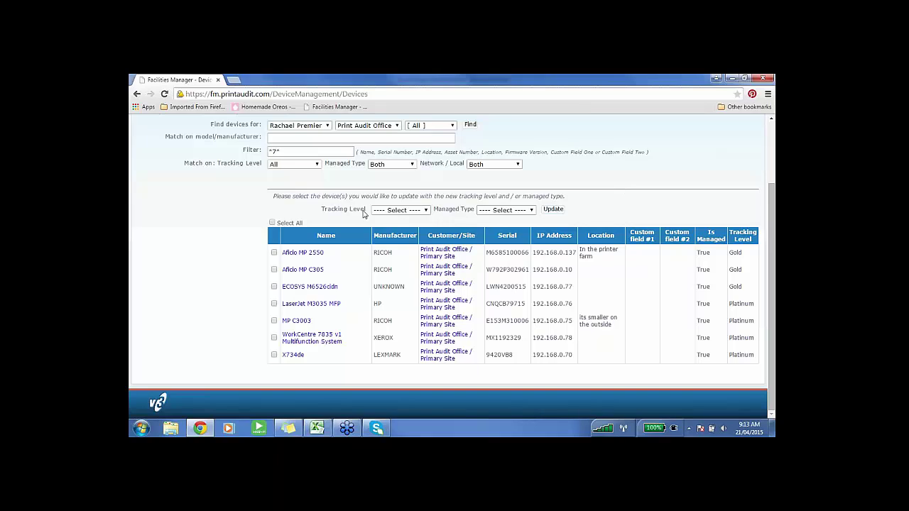
left_click(306, 253)
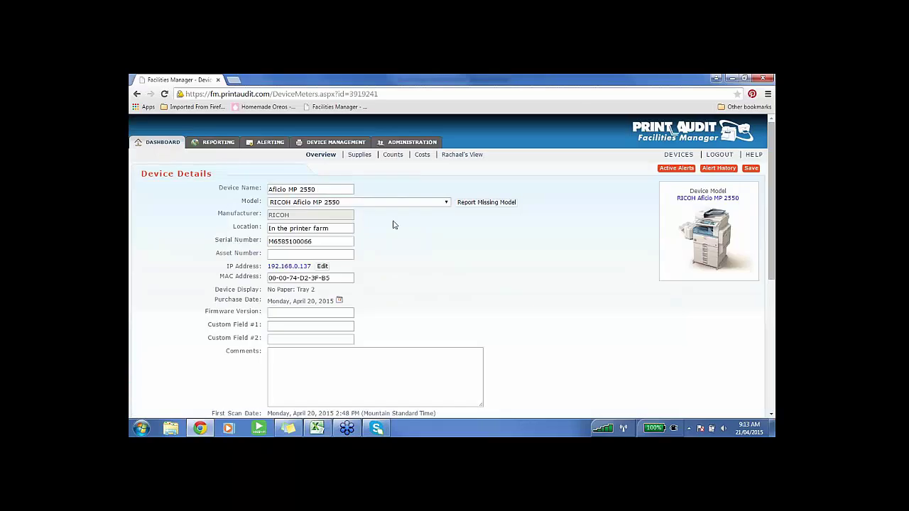
scroll(442, 318, "down", 2)
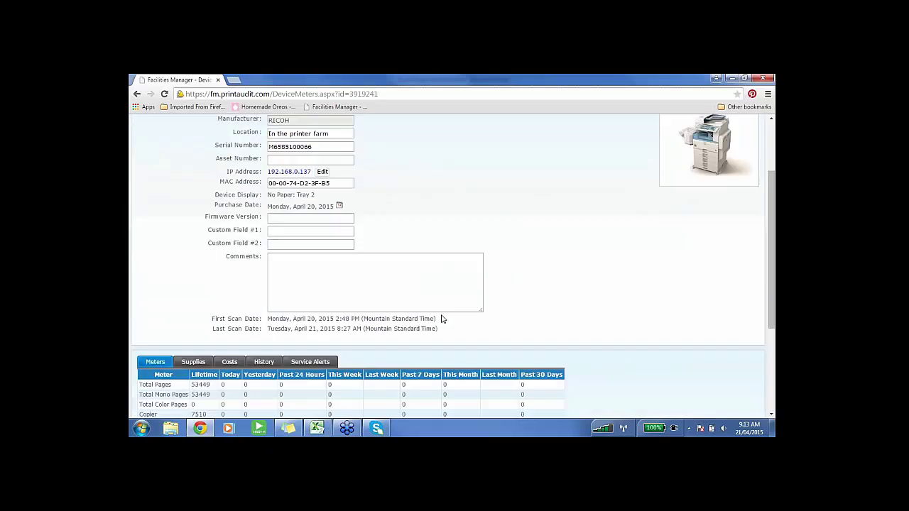
scroll(442, 319, "down", 2)
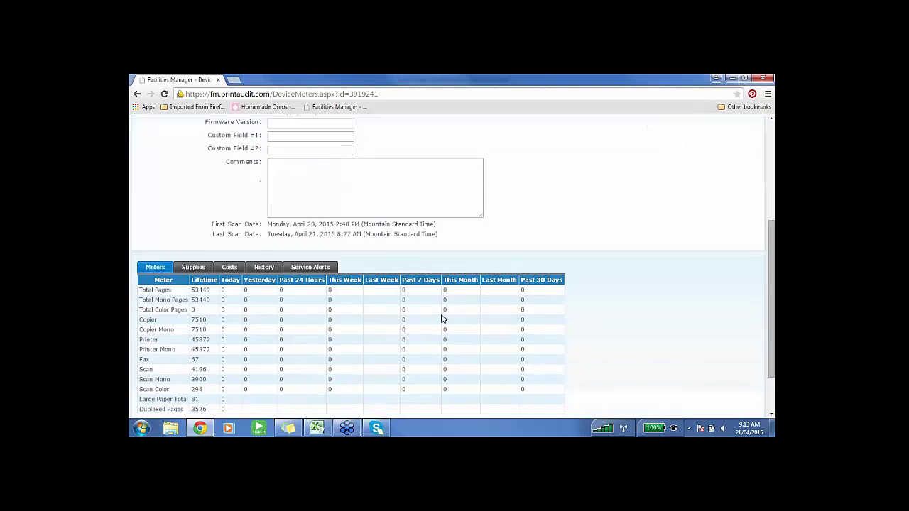
Return to the device search results and open the Devices and Licensing list for Print Audit Office's Primary Site.
scroll(442, 319, "up", 2)
scroll(442, 318, "up", 2)
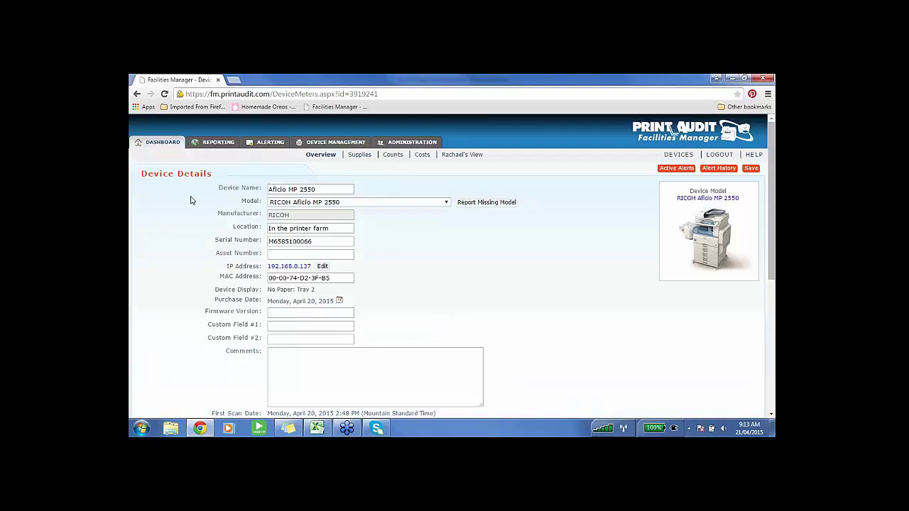
left_click(137, 94)
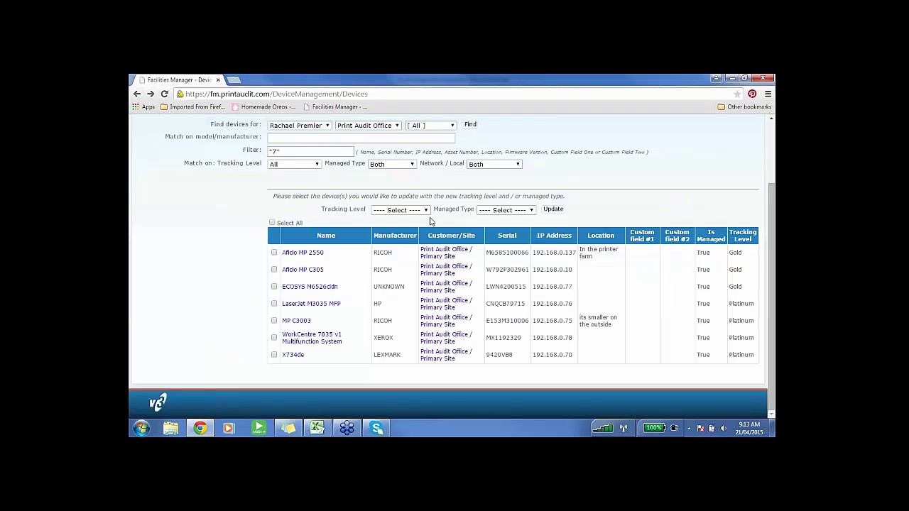
left_click(443, 305)
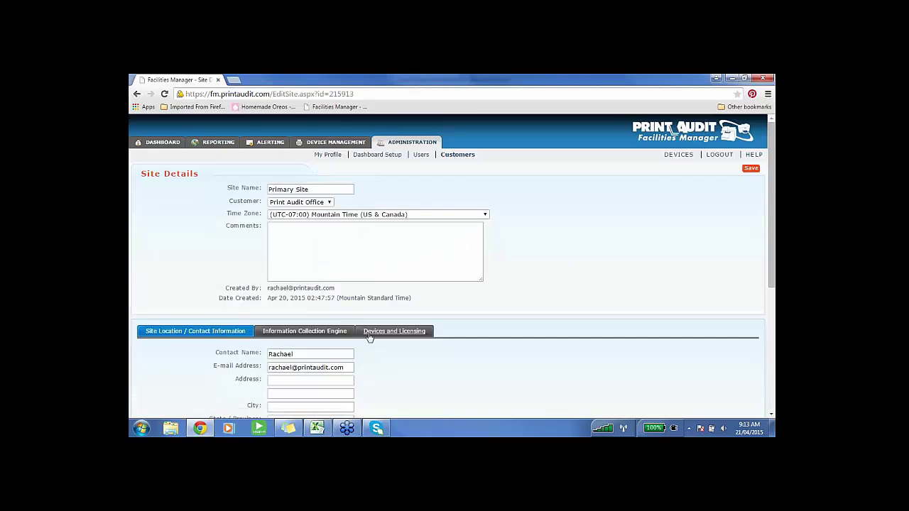
scroll(503, 321, "down", 1)
left_click(391, 286)
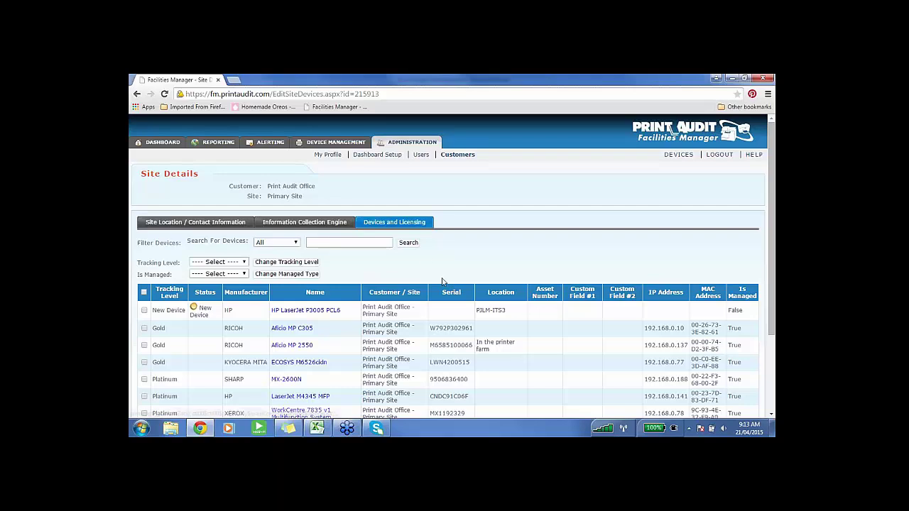
Review the Primary Site's Information Collection Engine details, SNMP settings and scan ranges.
left_click(321, 224)
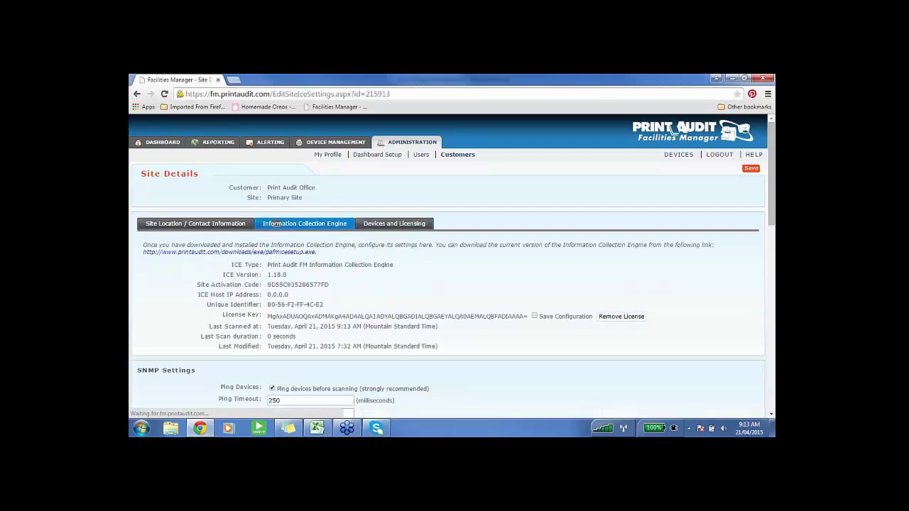
scroll(374, 328, "down", 5)
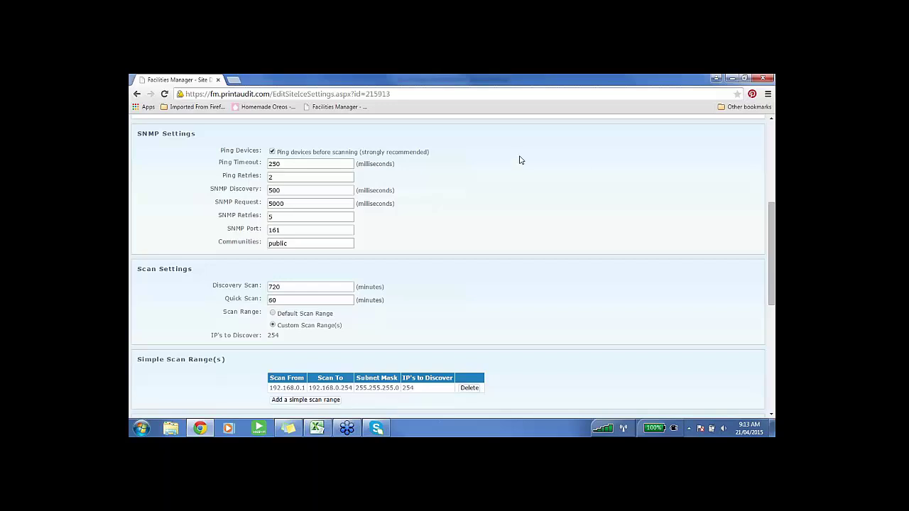
scroll(538, 374, "up", 3)
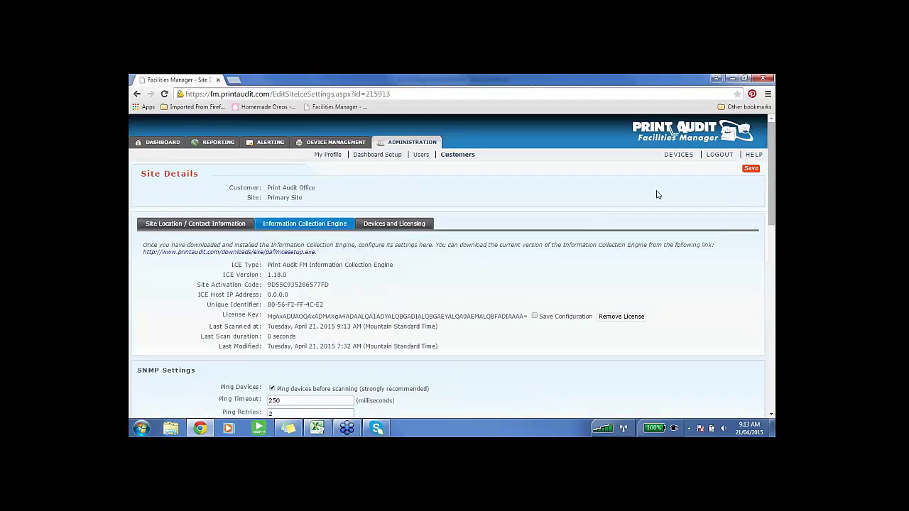
Return to the device search and find Print Audit Office devices using the filter *7.
left_click(679, 155)
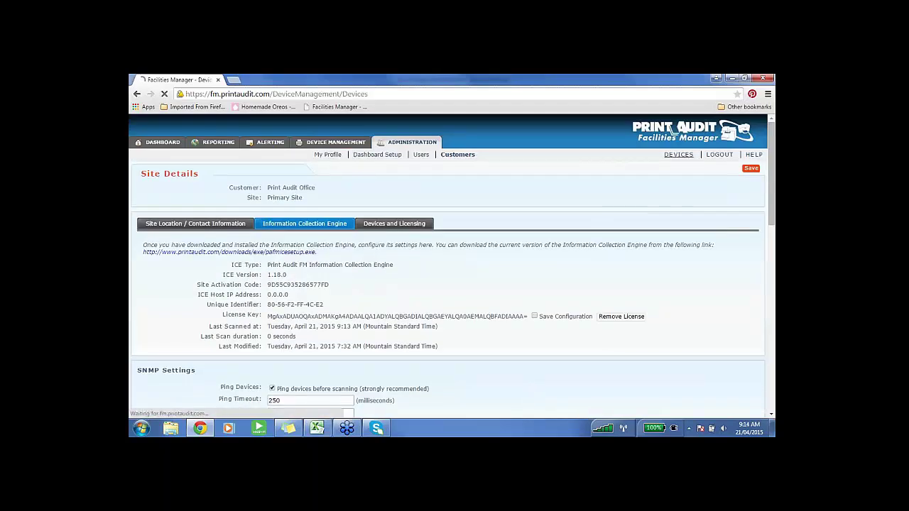
scroll(541, 234, "down", 2)
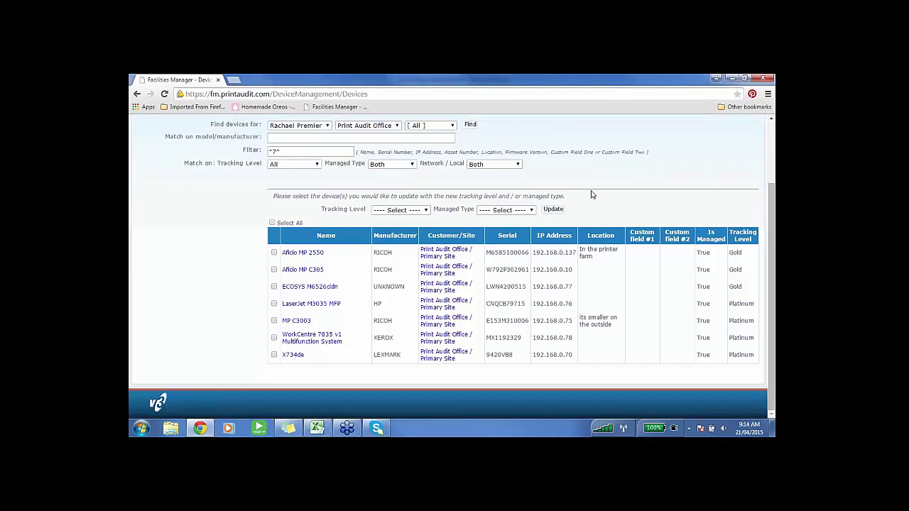
scroll(591, 194, "up", 2)
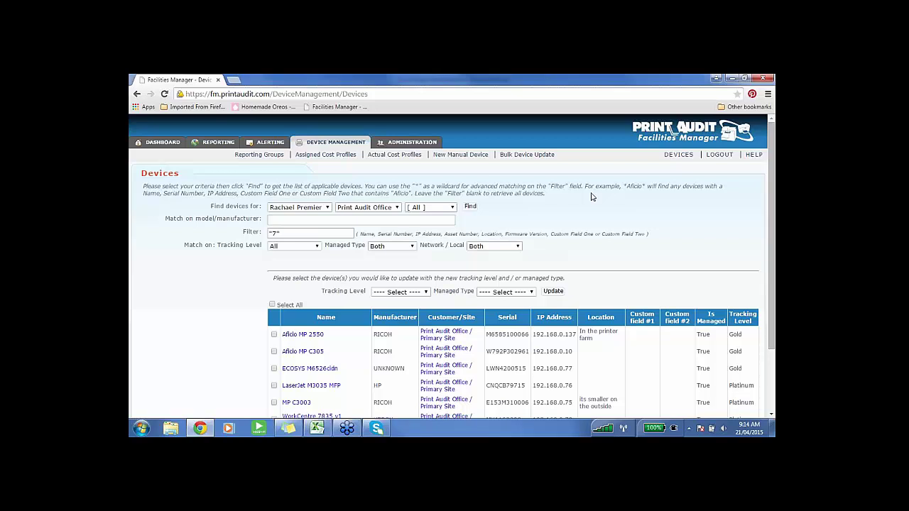
scroll(591, 197, "down", 2)
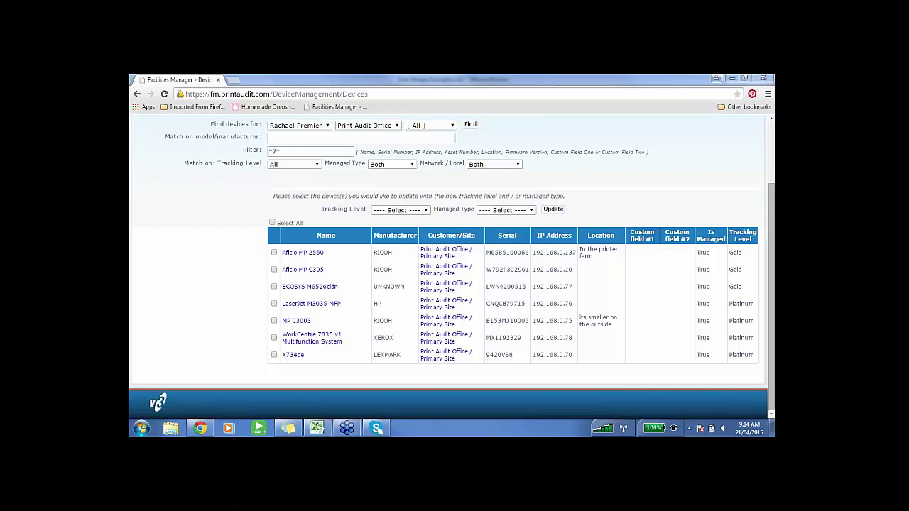
left_click(280, 151)
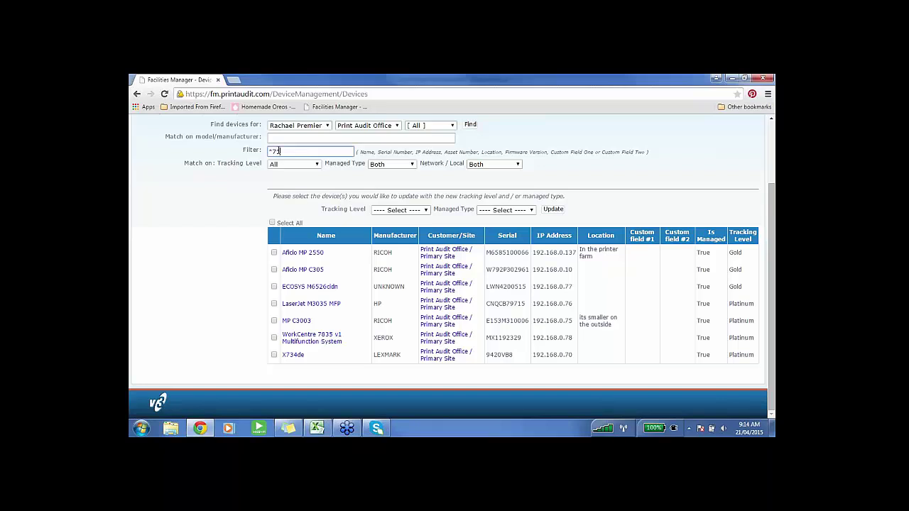
key("BackSpace")
key("BackSpace")
type("7")
left_click(551, 162)
left_click(470, 126)
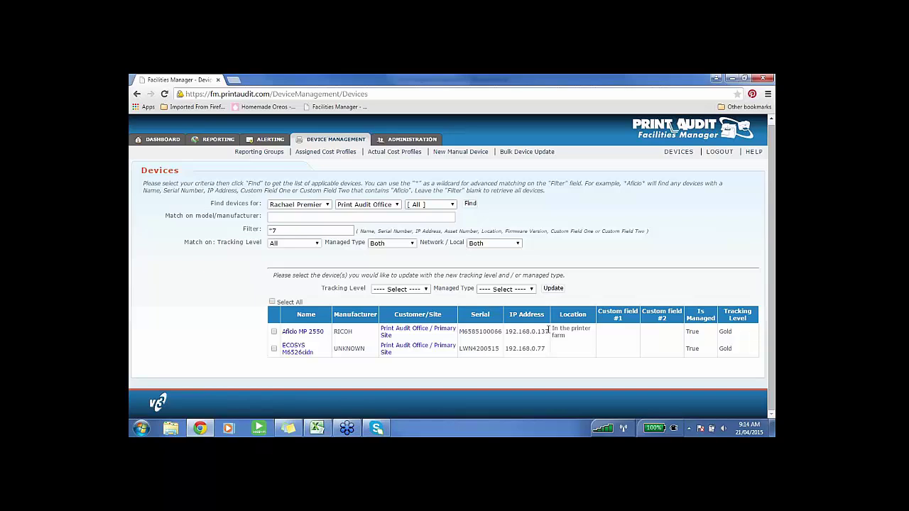
Change the filter to 7* and search the Print Audit Office devices again.
left_click(274, 231)
key("BackSpace")
type("*")
left_click(469, 205)
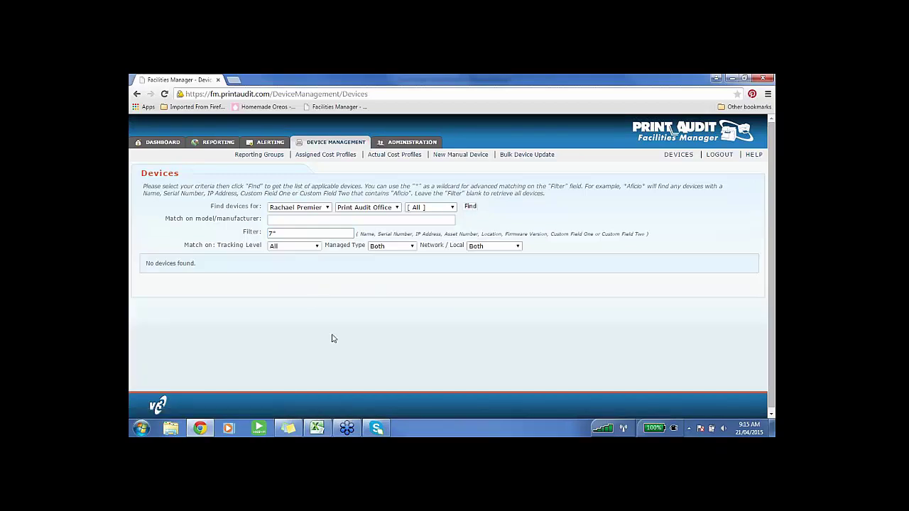
Restore the filter to *7*, rerun the search and look over the matching devices.
double_click(270, 233)
type("*")
left_click(319, 233)
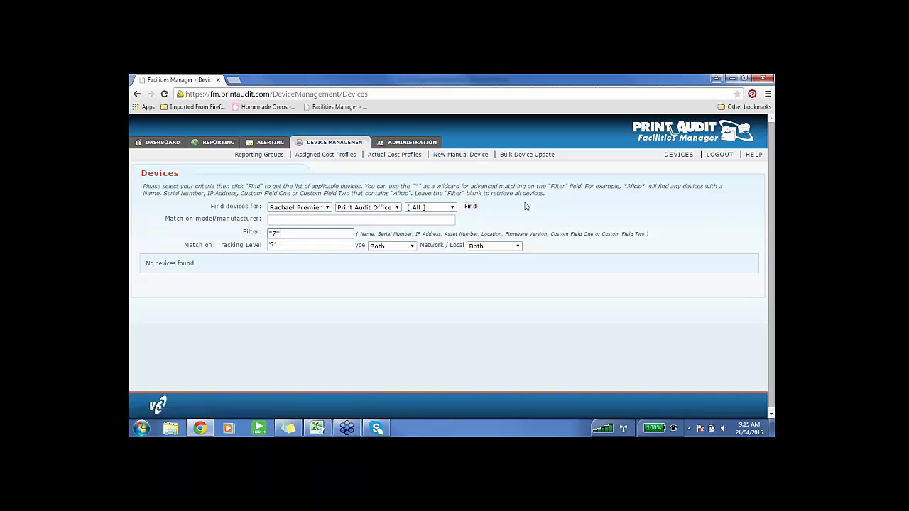
left_click(470, 207)
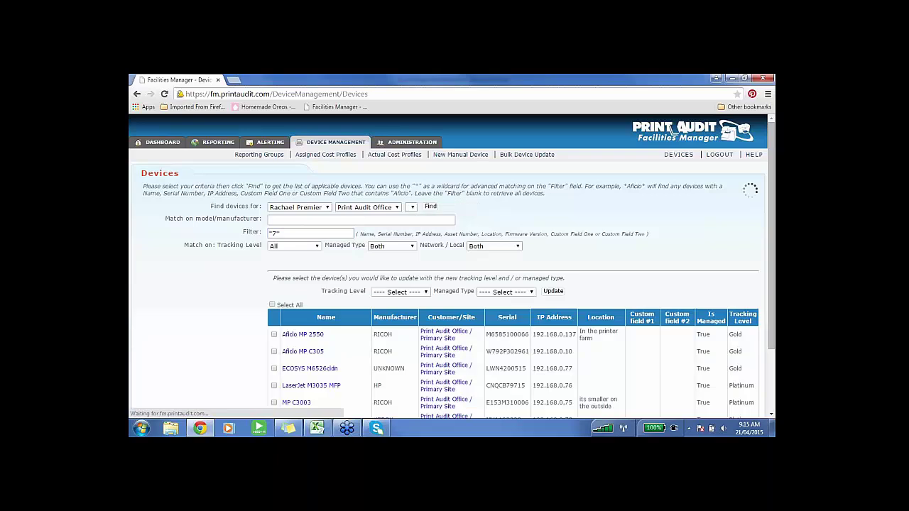
scroll(558, 262, "down", 1)
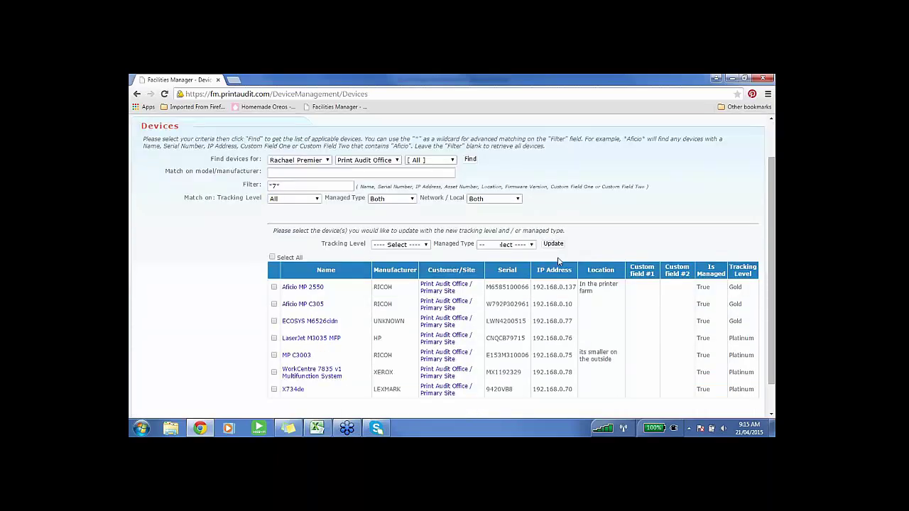
scroll(558, 261, "down", 1)
scroll(561, 262, "up", 3)
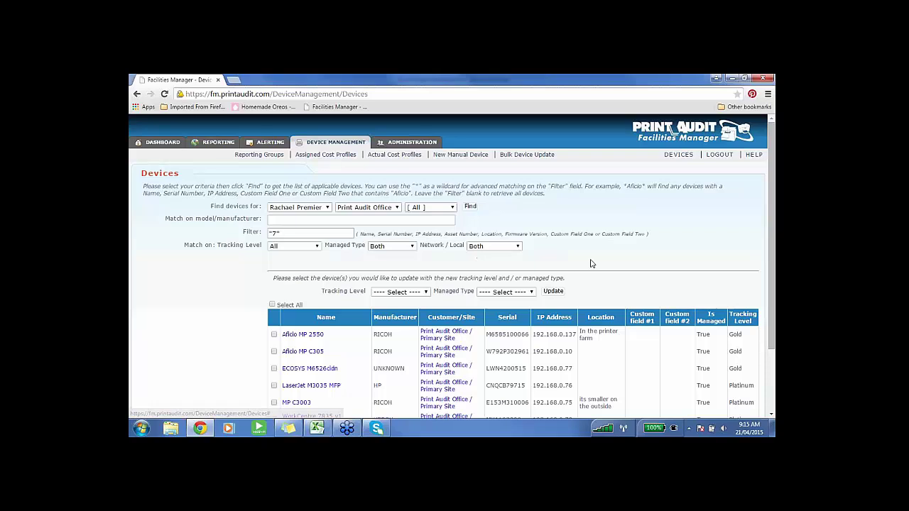
scroll(637, 233, "down", 1)
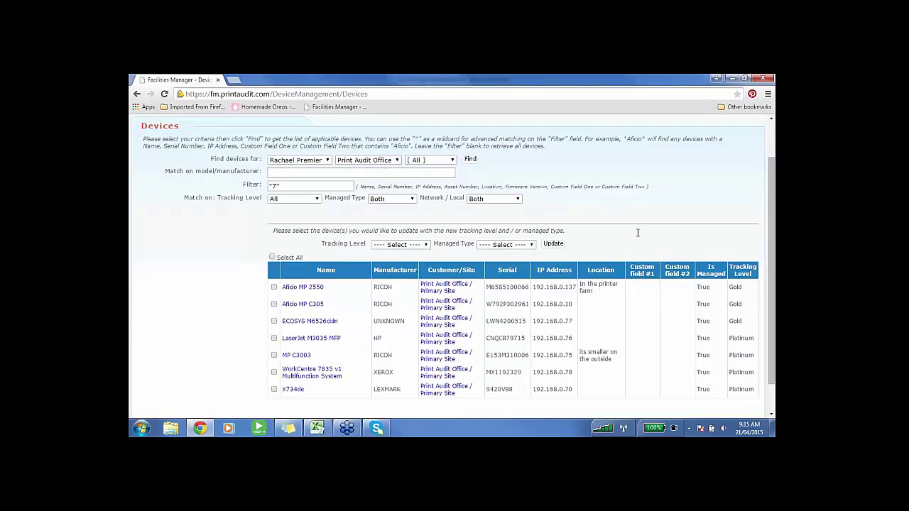
scroll(637, 232, "down", 1)
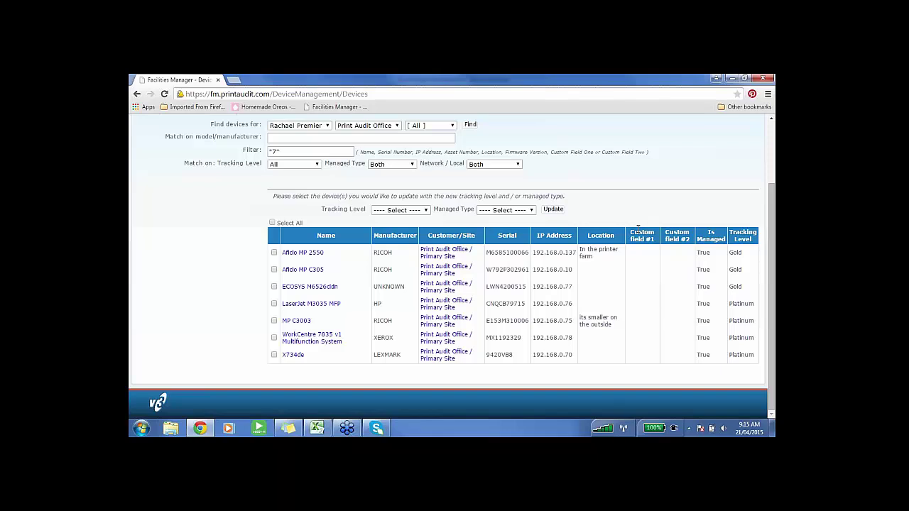
scroll(637, 227, "up", 1)
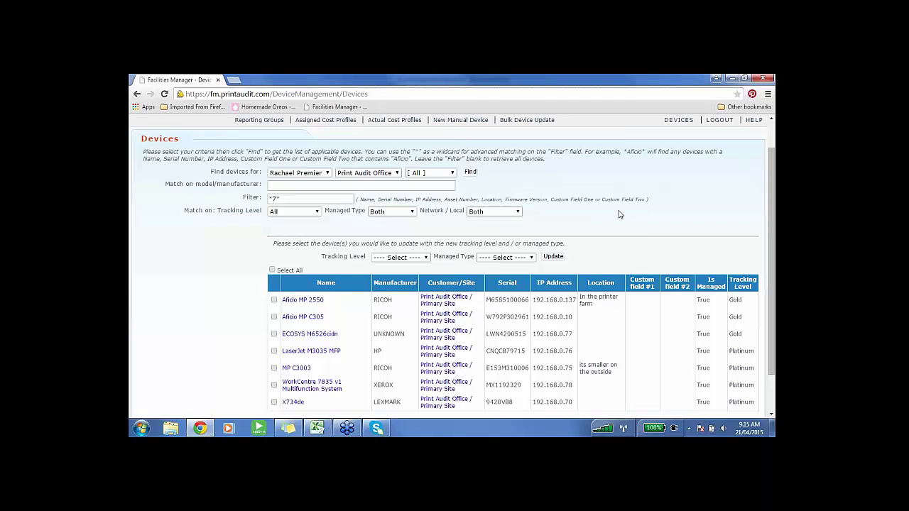
scroll(618, 215, "up", 1)
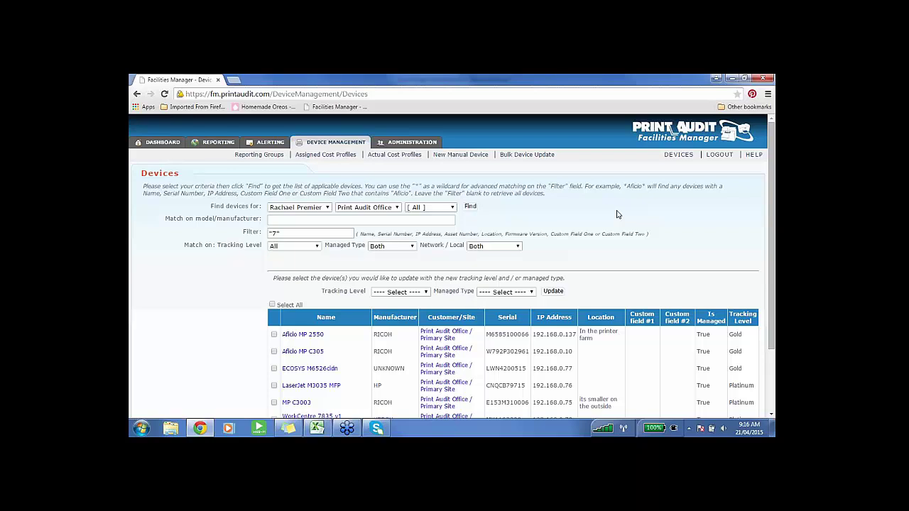
scroll(664, 236, "down", 3)
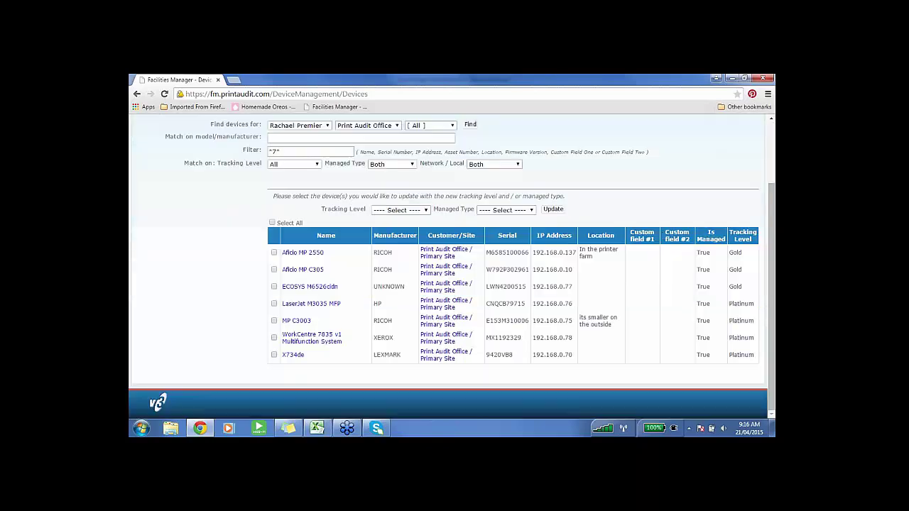
scroll(664, 235, "up", 1)
scroll(664, 236, "down", 1)
scroll(648, 184, "up", 1)
scroll(646, 187, "up", 1)
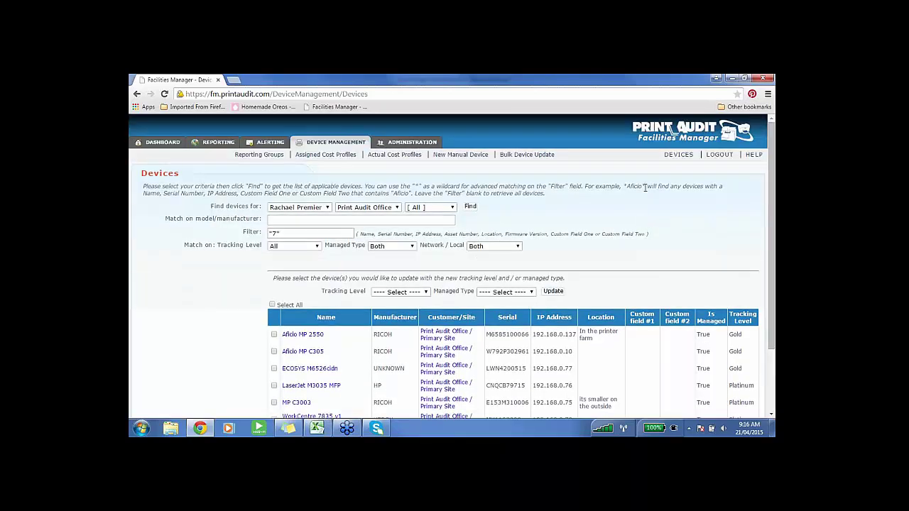
scroll(644, 186, "down", 2)
scroll(645, 188, "up", 2)
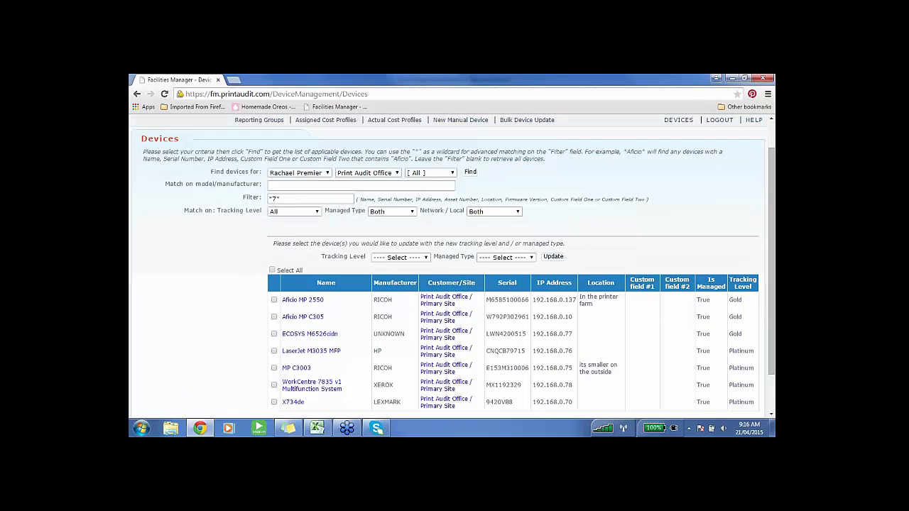
scroll(645, 187, "down", 2)
scroll(645, 187, "up", 2)
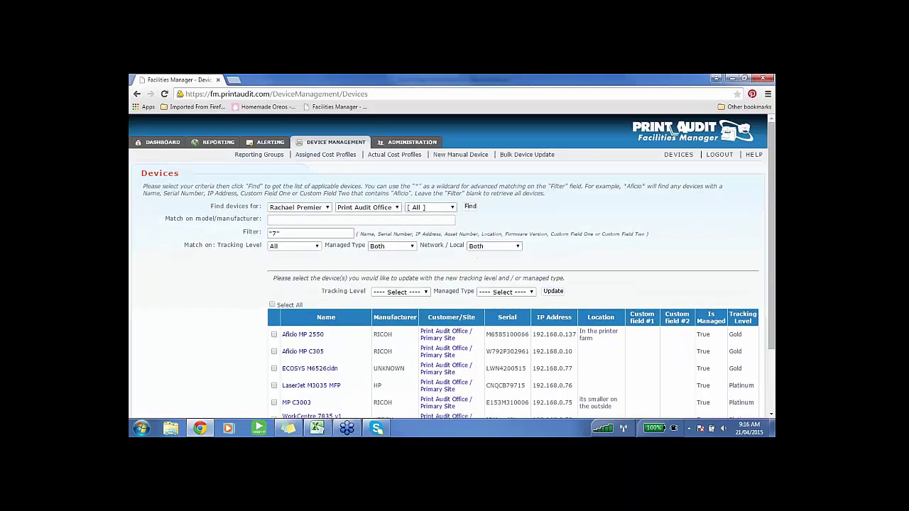
scroll(645, 187, "down", 1)
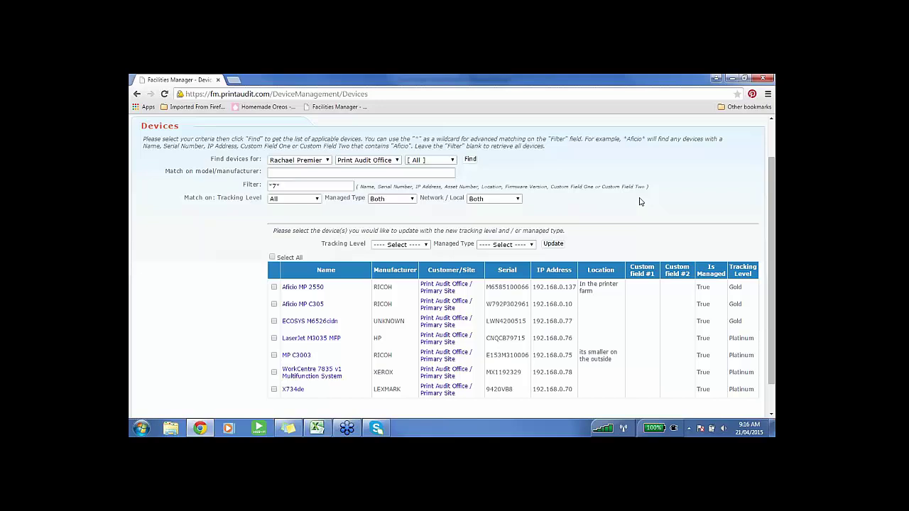
scroll(639, 202, "up", 1)
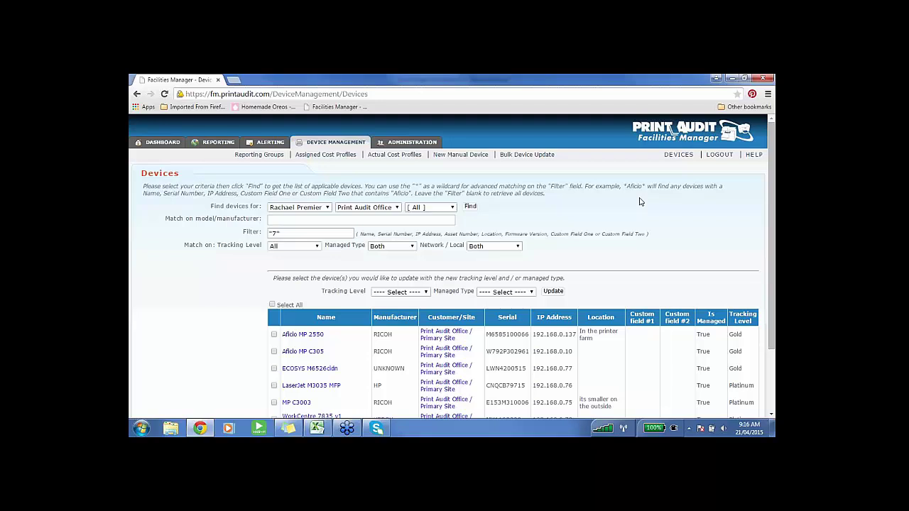
Open the Information Collection Engine settings of NewCustomer's Primary Site and set the scan range to Custom Scan Range(s).
left_click(401, 143)
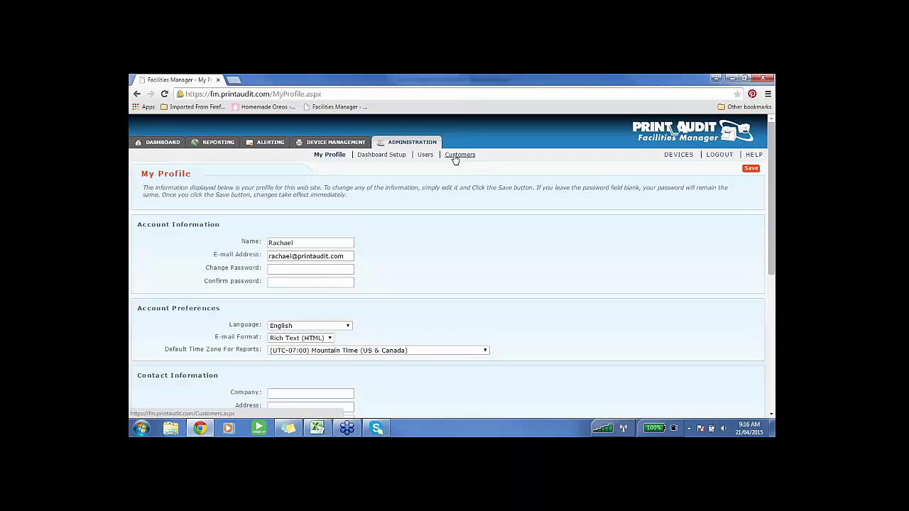
left_click(457, 155)
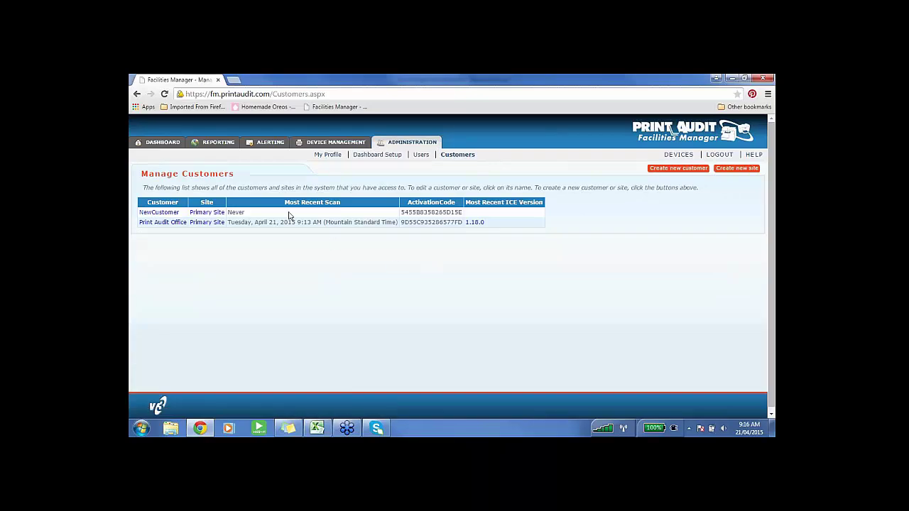
left_click(206, 212)
scroll(287, 215, "down", 2)
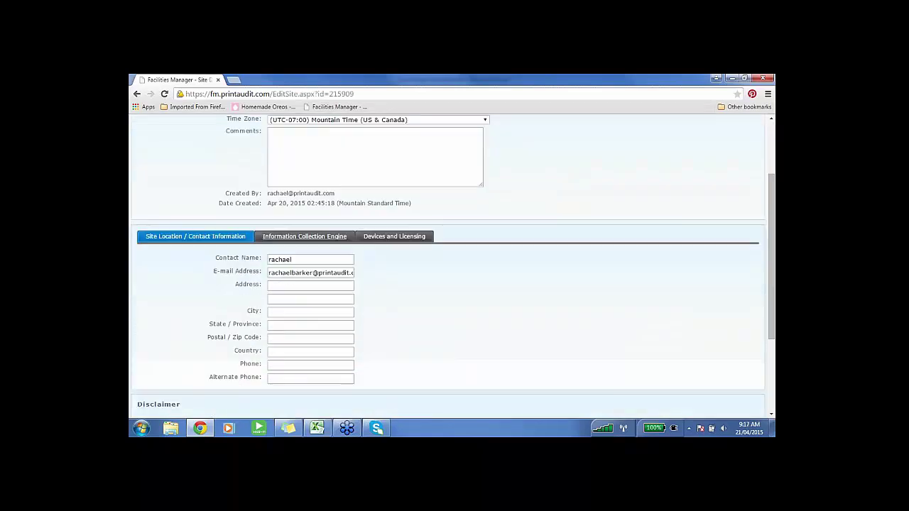
left_click(304, 237)
scroll(447, 255, "down", 3)
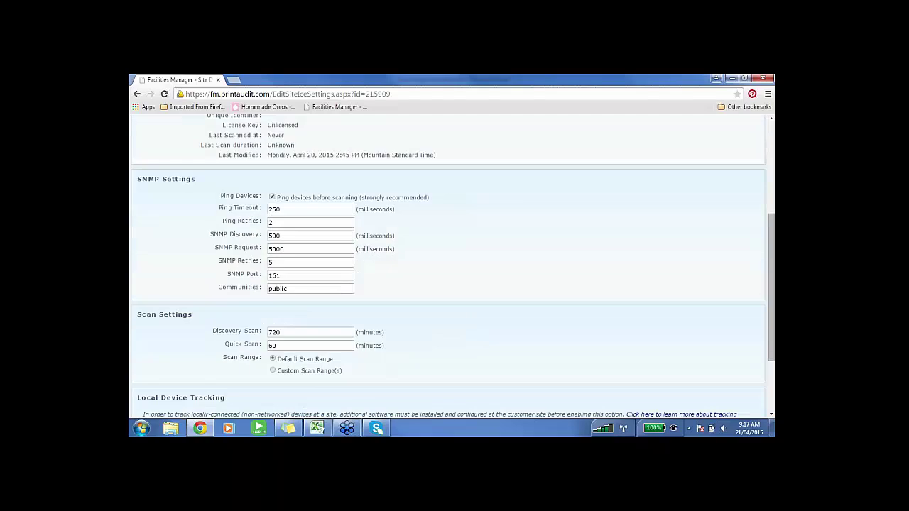
scroll(307, 234, "up", 6)
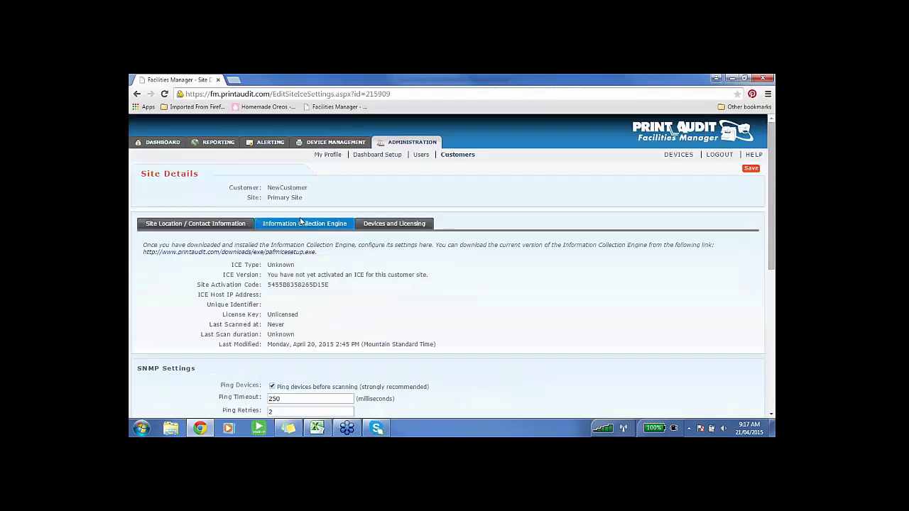
scroll(401, 213, "down", 6)
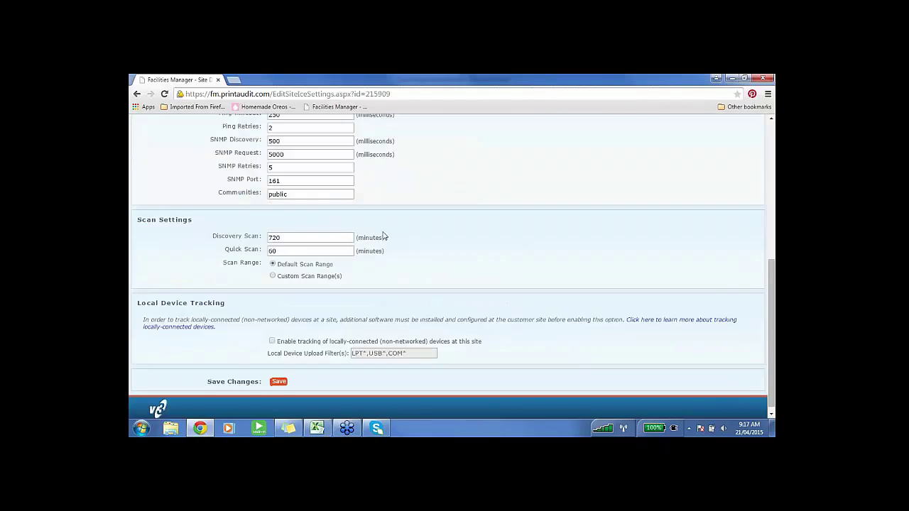
left_click(291, 278)
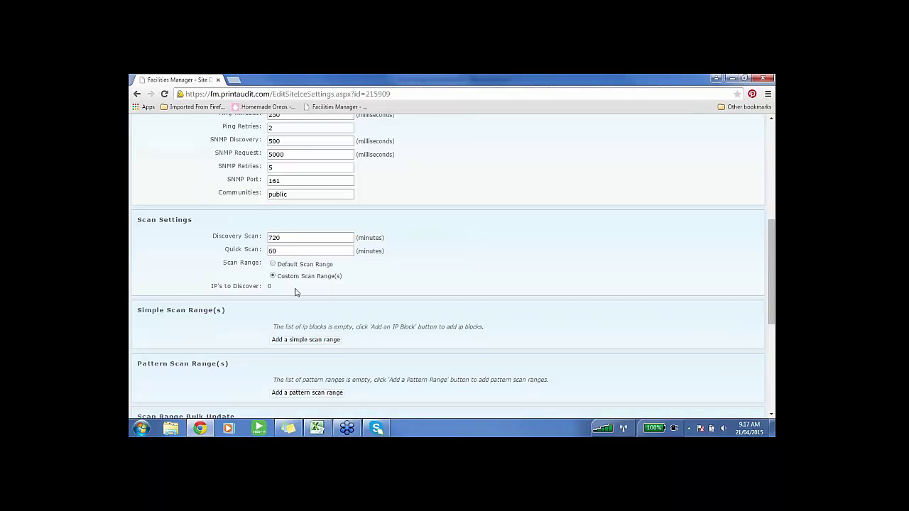
Start a new pattern scan range and enter the scan pattern 192.168.0-100.1-254.
left_click(319, 392)
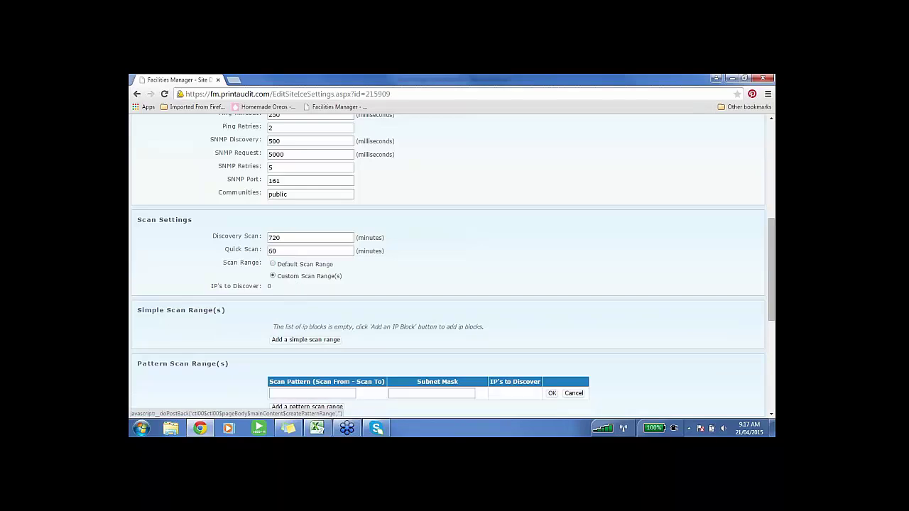
scroll(377, 318, "down", 1)
scroll(377, 318, "down", 1)
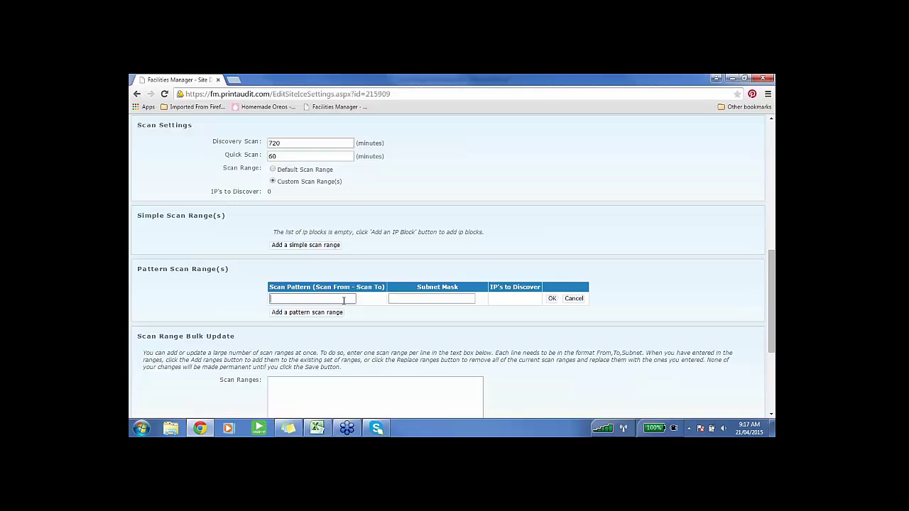
left_click(331, 299)
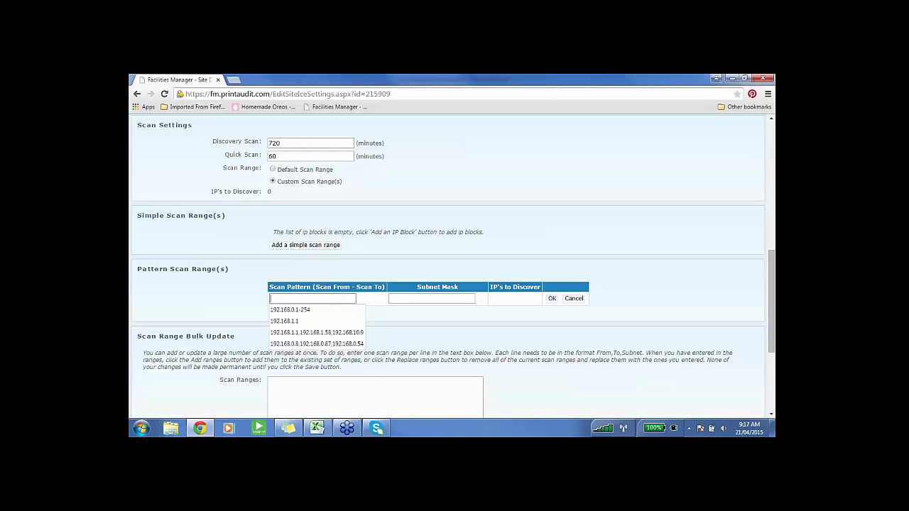
type("192.168")
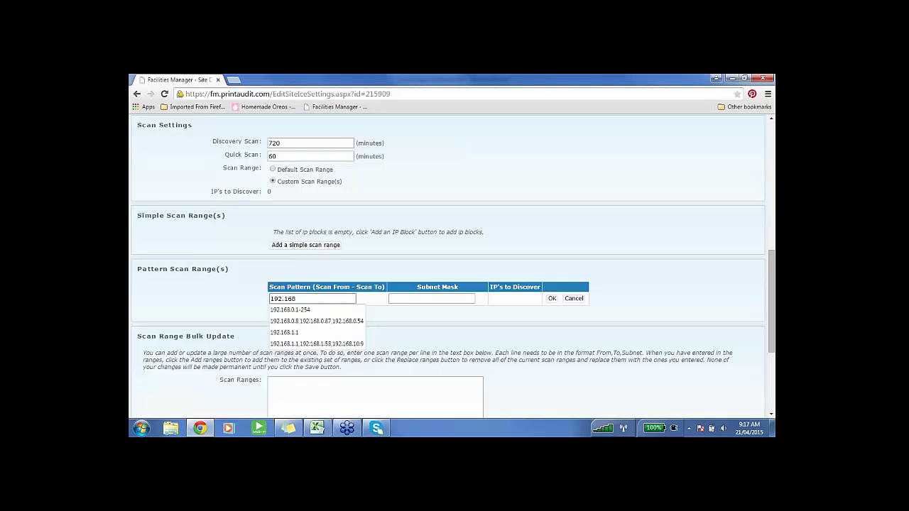
type(".0")
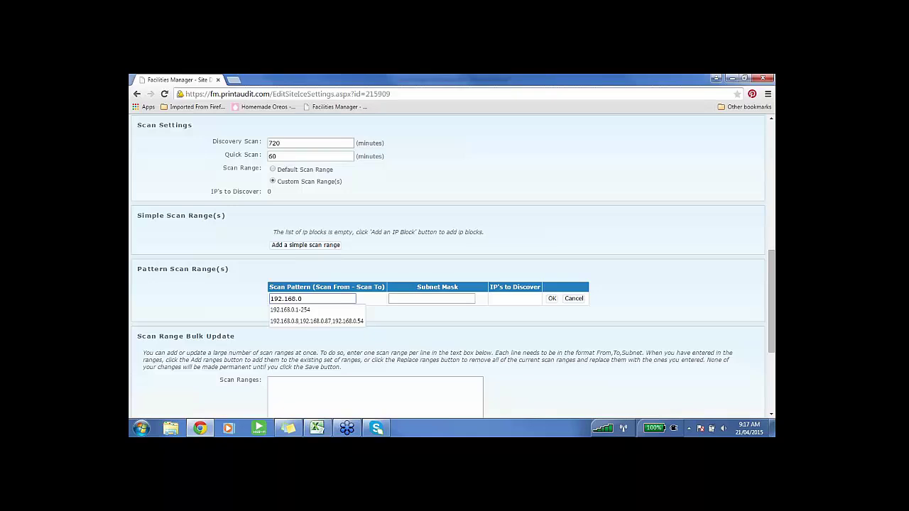
type("-")
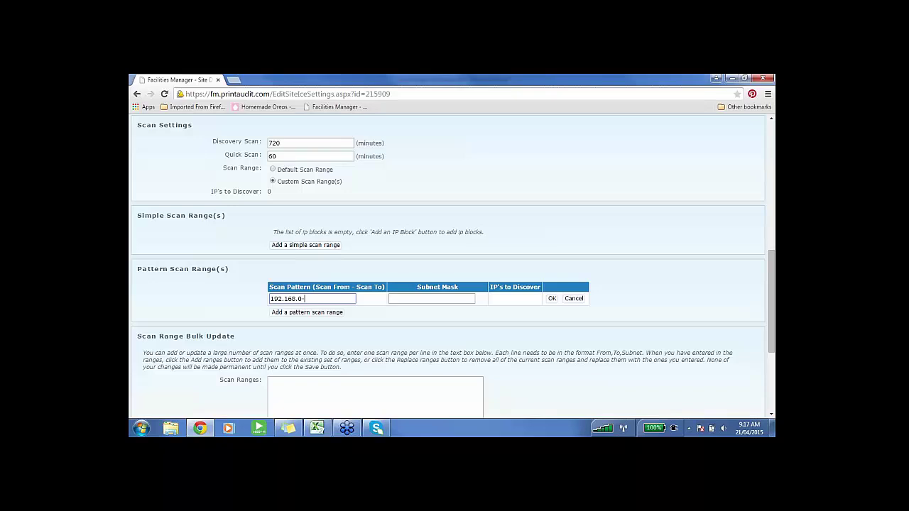
type("100")
key("BackSpace")
key("BackSpace")
key("BackSpace")
type("0")
type("|100")
key("BackSpace")
key("BackSpace")
key("BackSpace")
key("BackSpace")
key("BackSpace")
type("100")
type("254")
Set the pattern range's subnet mask to 255.255.255.0 and add the range to the list.
left_click(467, 296)
type("255.255.255.0")
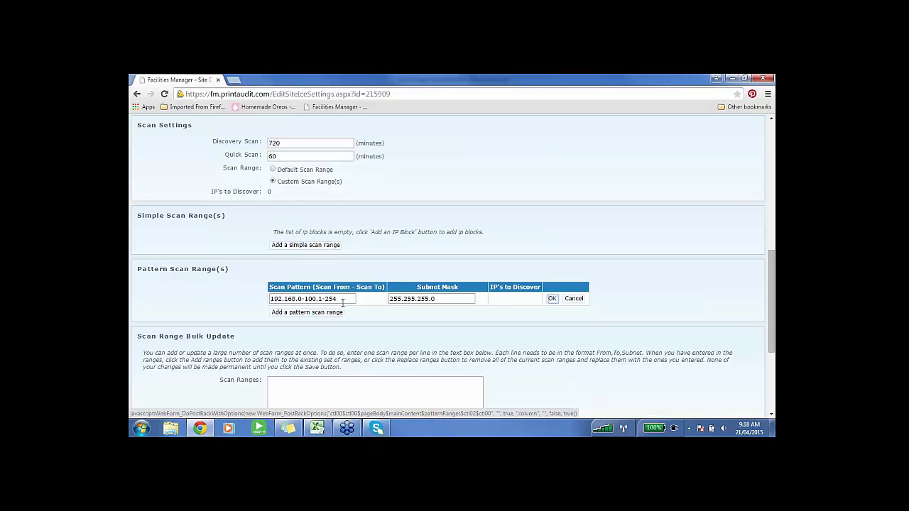
left_click(552, 299)
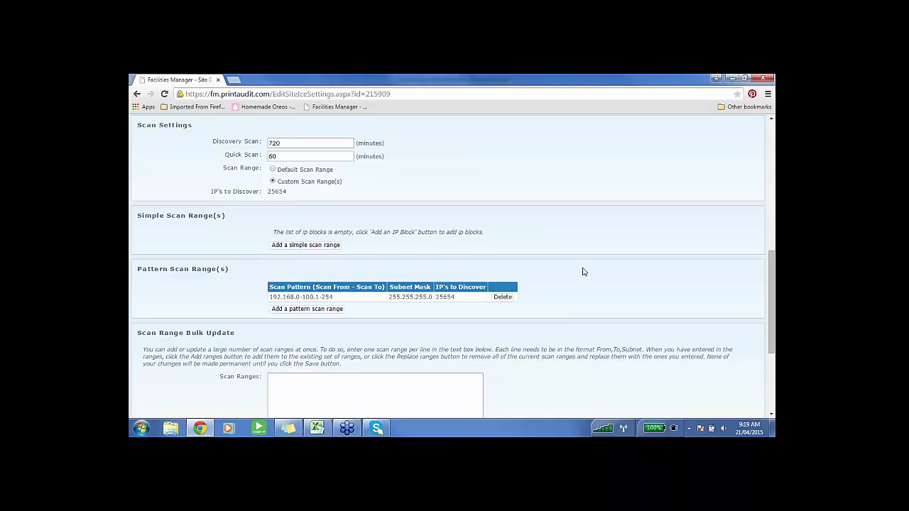
scroll(587, 272, "up", 2)
scroll(588, 272, "down", 2)
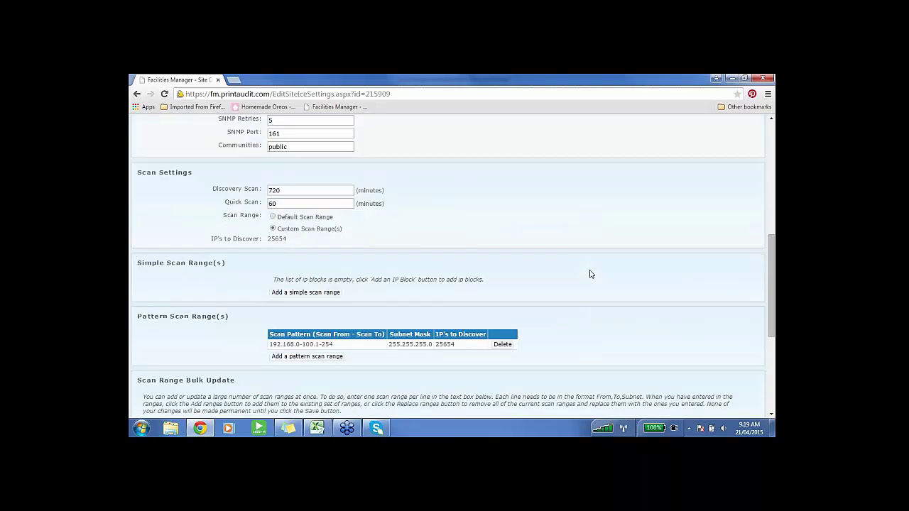
scroll(590, 273, "down", 1)
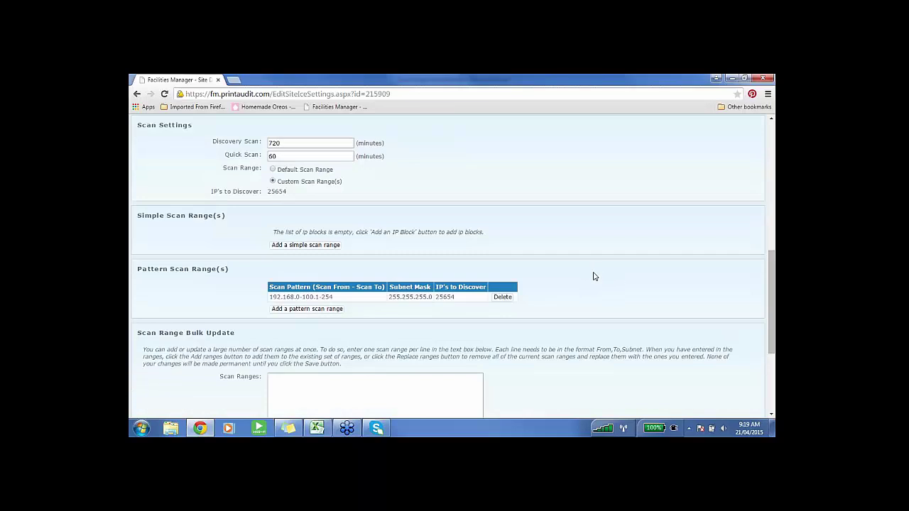